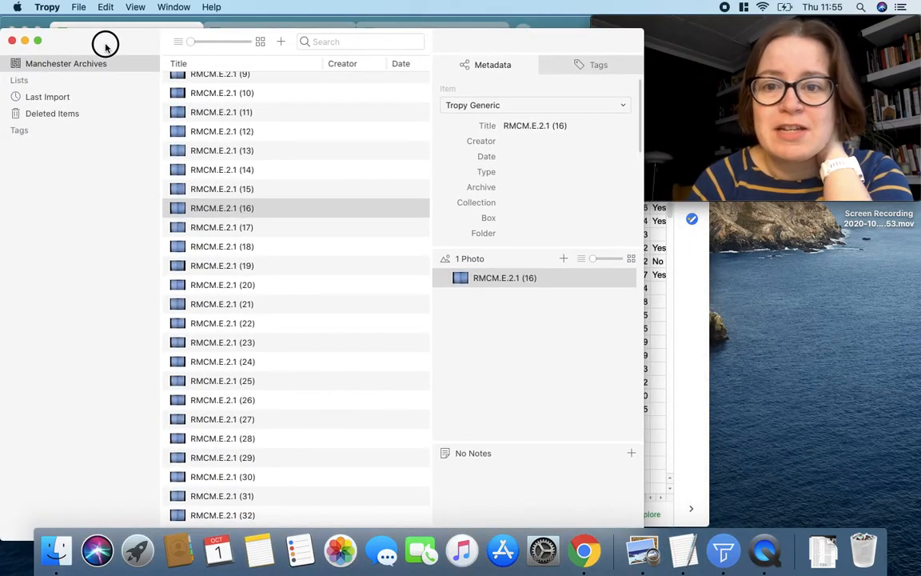
Open item RMCM.E.2.1 (2) and examine its register photo, transcription note and metadata.
{"action": "scroll", "coordinate": [255, 130], "scroll_direction": "up", "scroll_amount": 5}
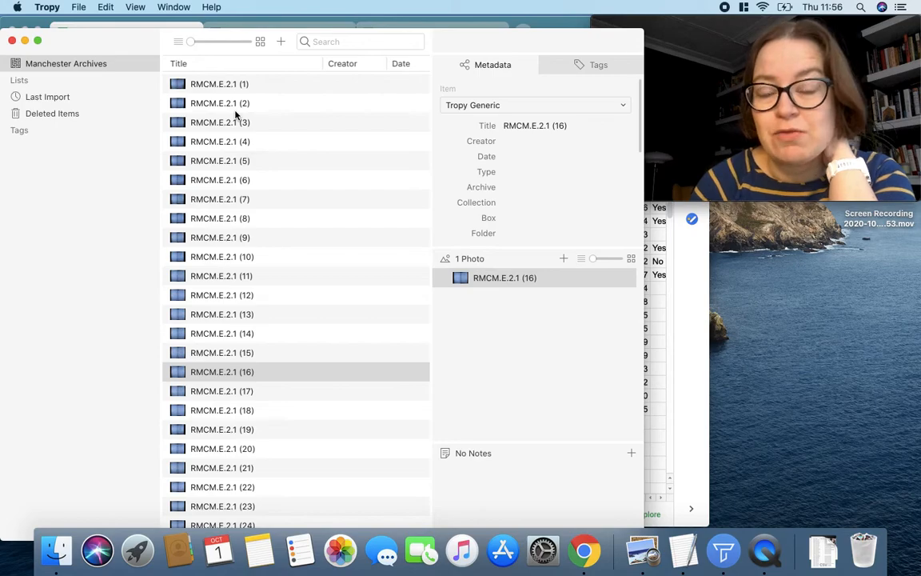
{"action": "left_click", "coordinate": [236, 108]}
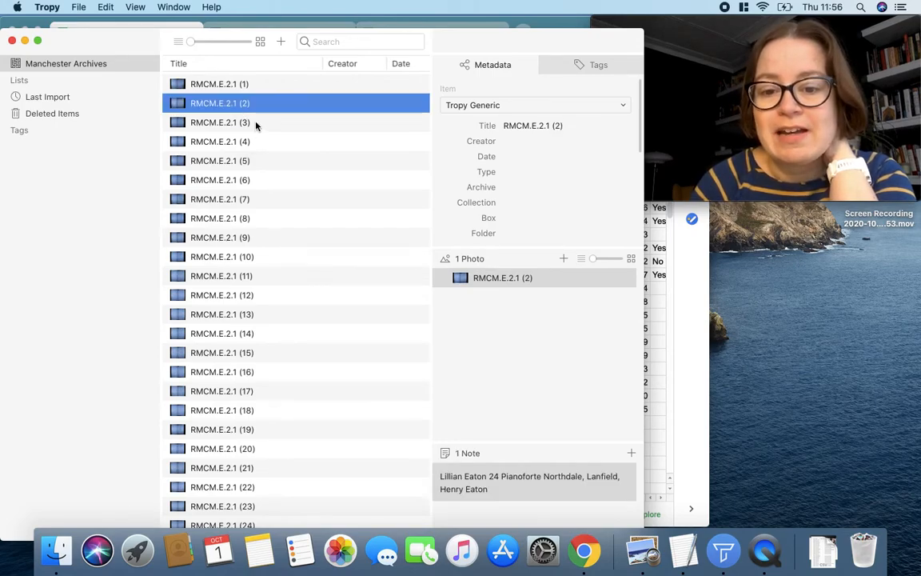
{"action": "double_click", "coordinate": [240, 111]}
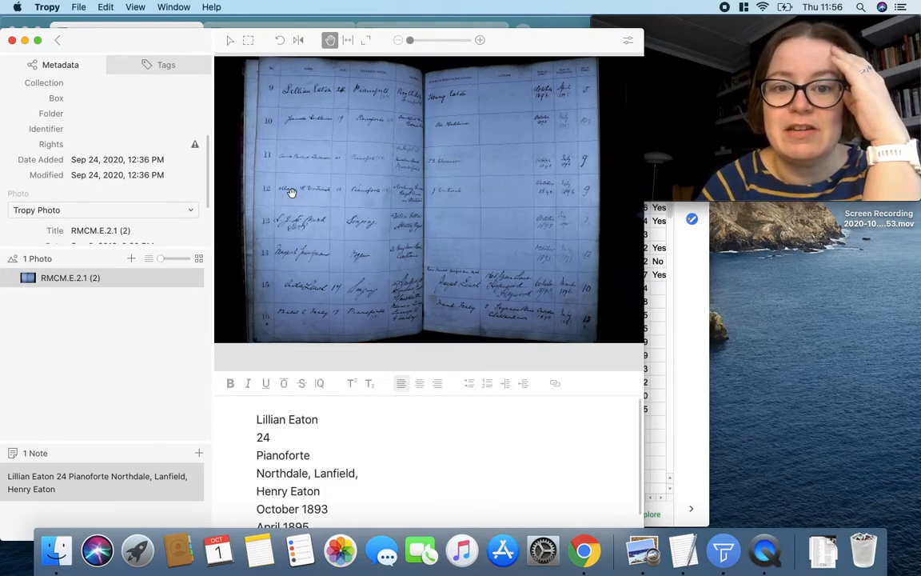
{"action": "scroll", "coordinate": [134, 212], "scroll_direction": "down", "scroll_amount": 5}
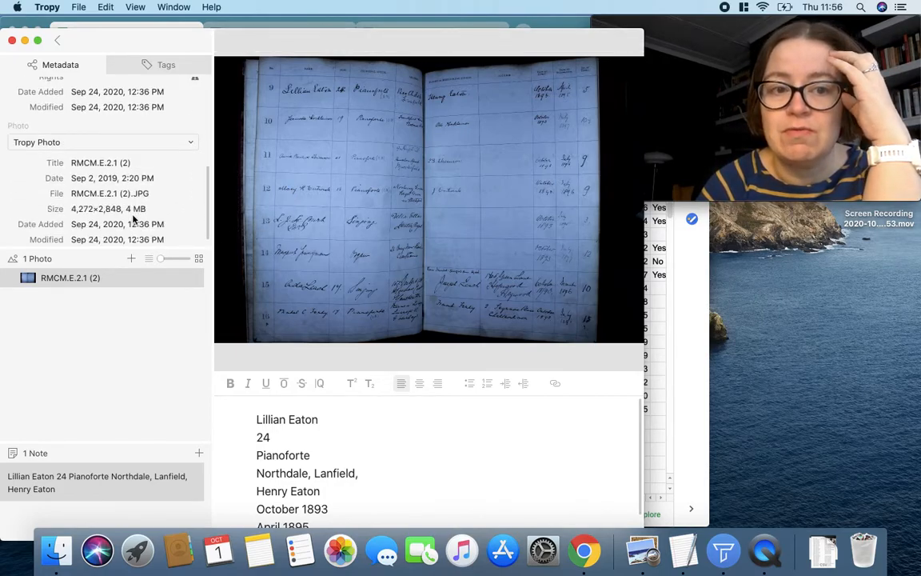
Switch to the Register Archives spreadsheet in Chrome and examine the first individual student's sheet after the Master Sheet.
{"action": "left_click", "coordinate": [25, 40]}
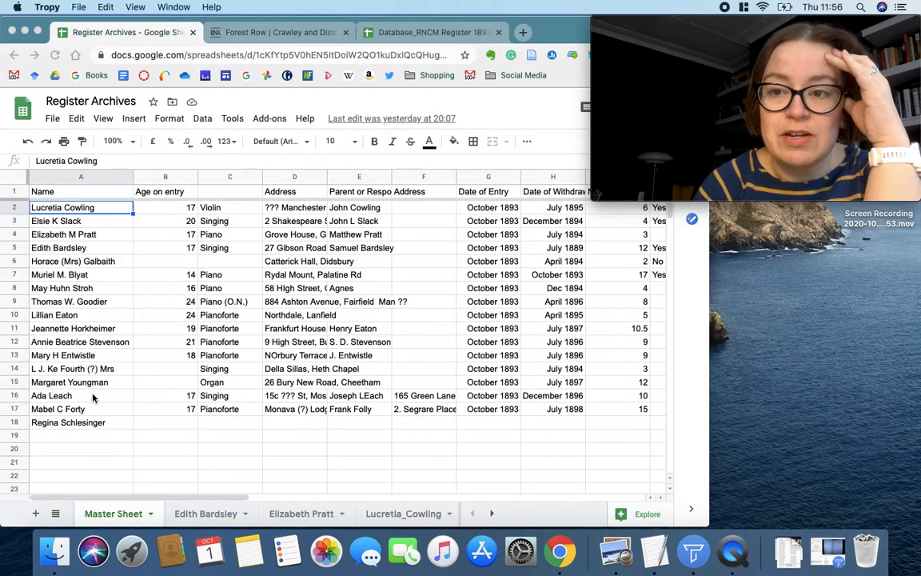
{"action": "left_click", "coordinate": [711, 563]}
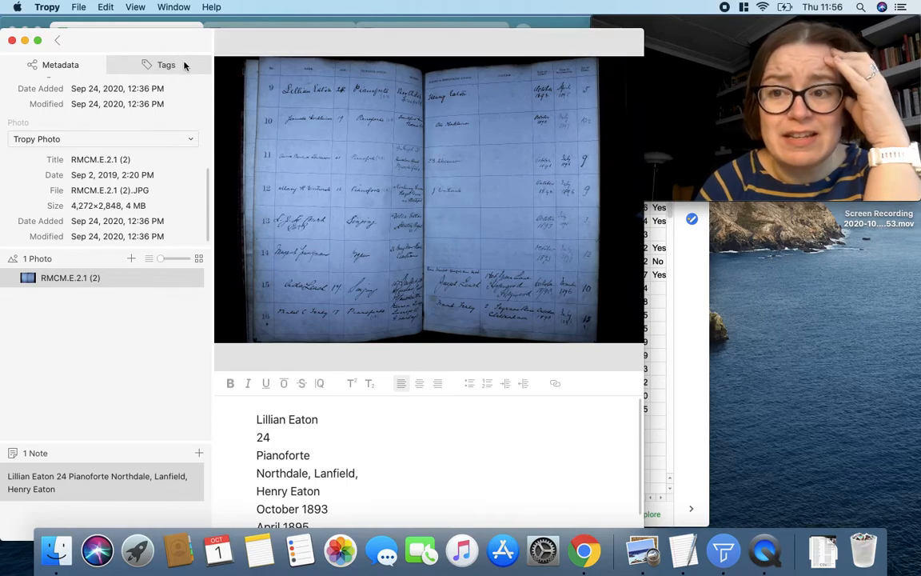
{"action": "left_click", "coordinate": [26, 40]}
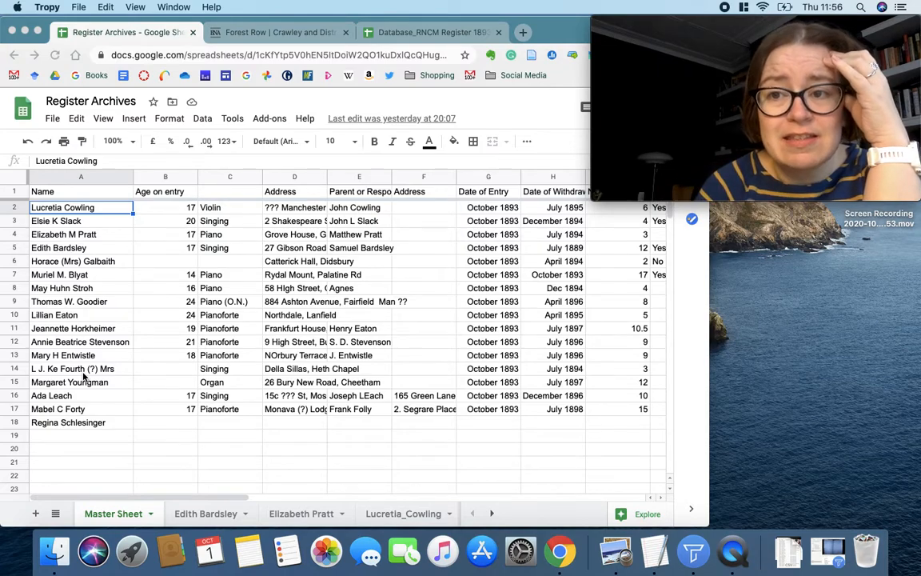
{"action": "left_click", "coordinate": [195, 518]}
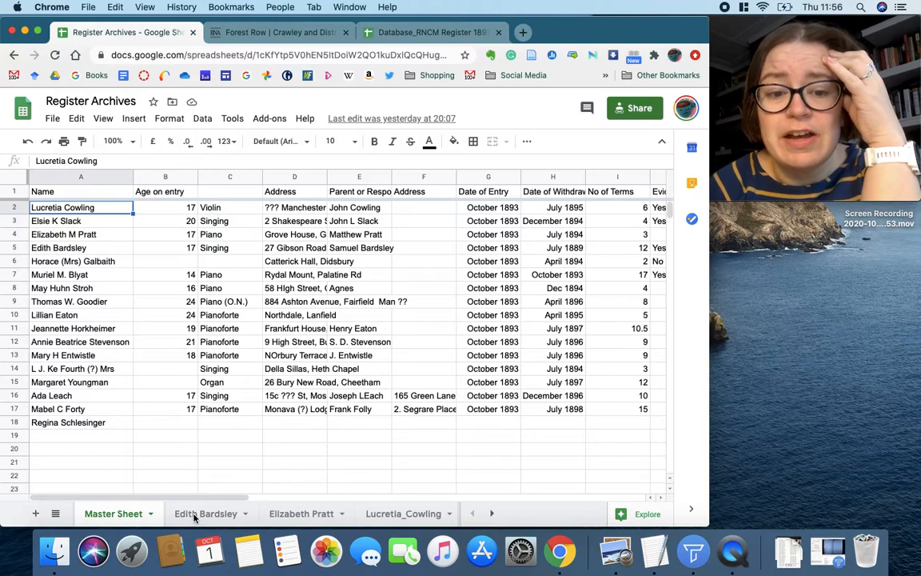
{"action": "left_click", "coordinate": [194, 517]}
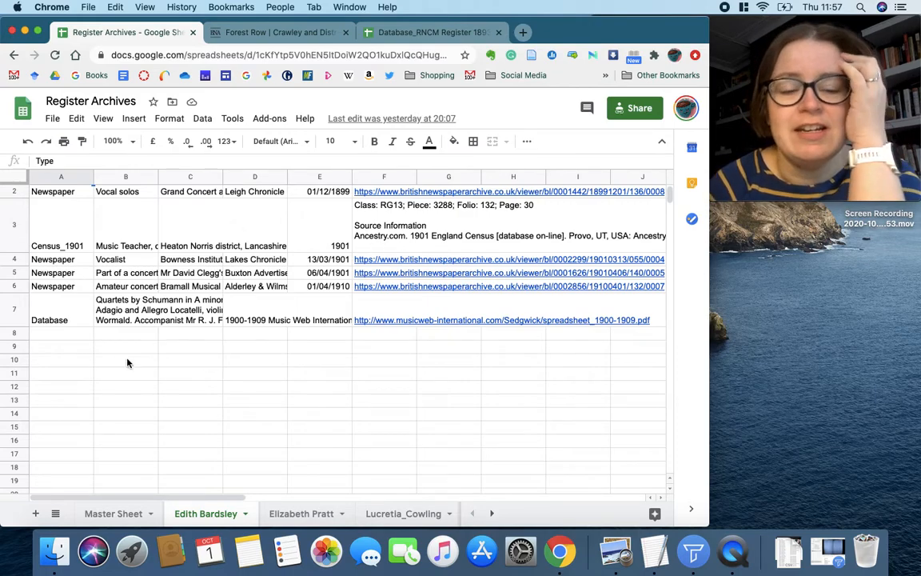
Return to the Master Sheet and examine the musical evidence, Description and Diploma columns for the first students.
{"action": "left_click", "coordinate": [119, 514]}
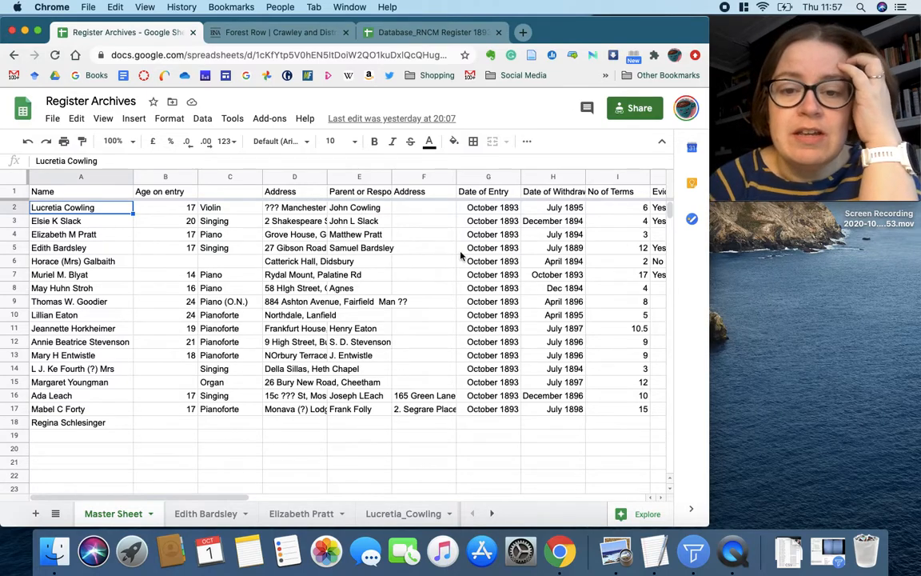
{"action": "scroll", "coordinate": [199, 293], "scroll_direction": "right", "scroll_amount": 5}
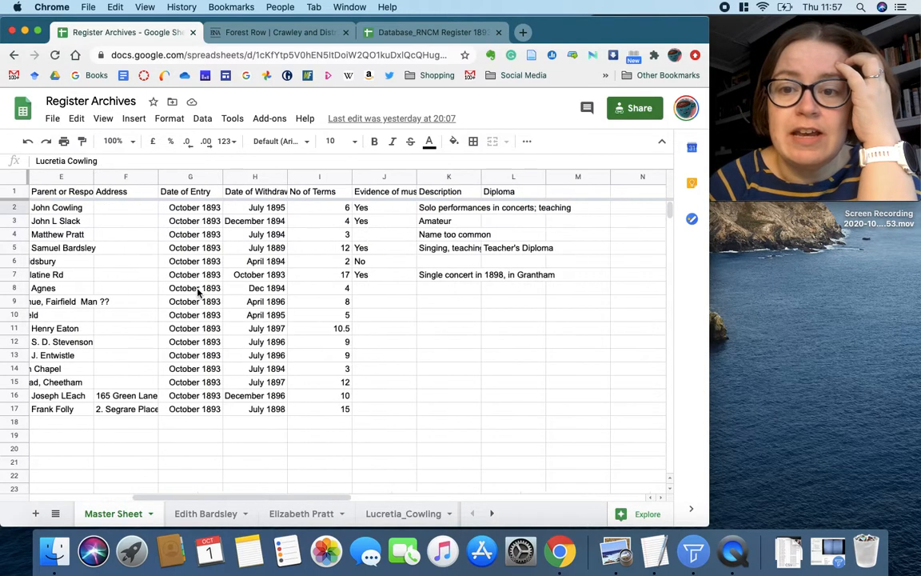
{"action": "left_click", "coordinate": [407, 222]}
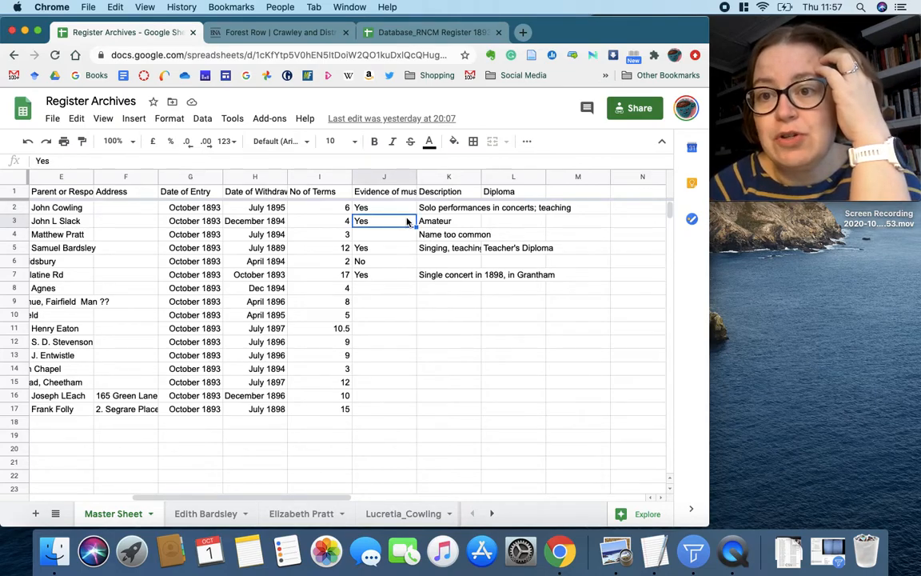
{"action": "key", "text": "Down"}
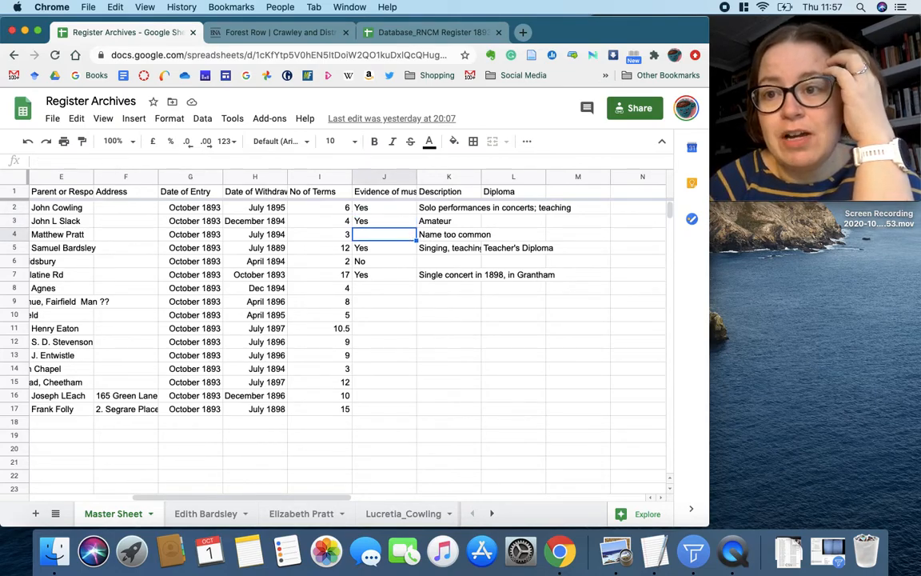
{"action": "key", "text": "Down"}
{"action": "key", "text": "Right"}
{"action": "key", "text": "Right"}
{"action": "key", "text": "Left"}
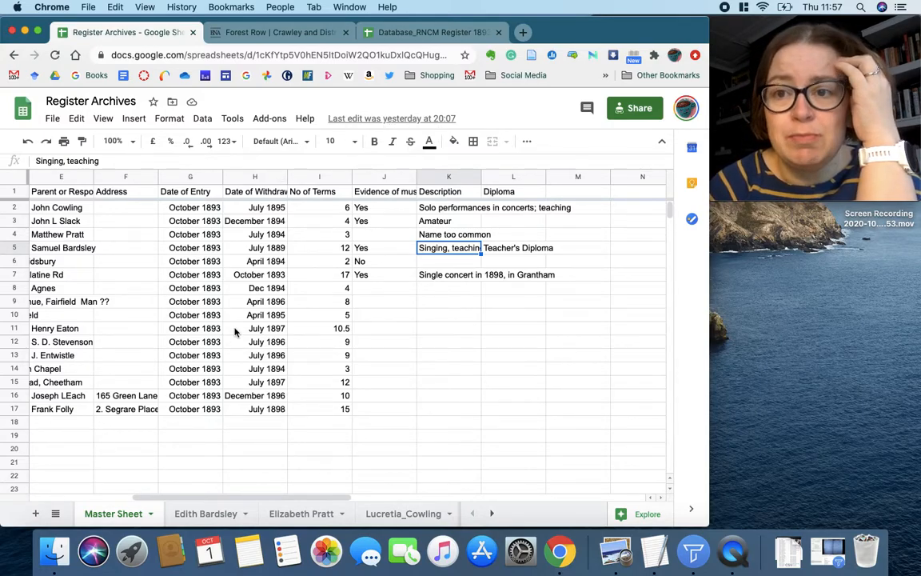
Open the Database_RNCM Register 1893 spreadsheet and rename it to Dataset_RNCM Register 1893.
{"action": "left_click", "coordinate": [418, 32]}
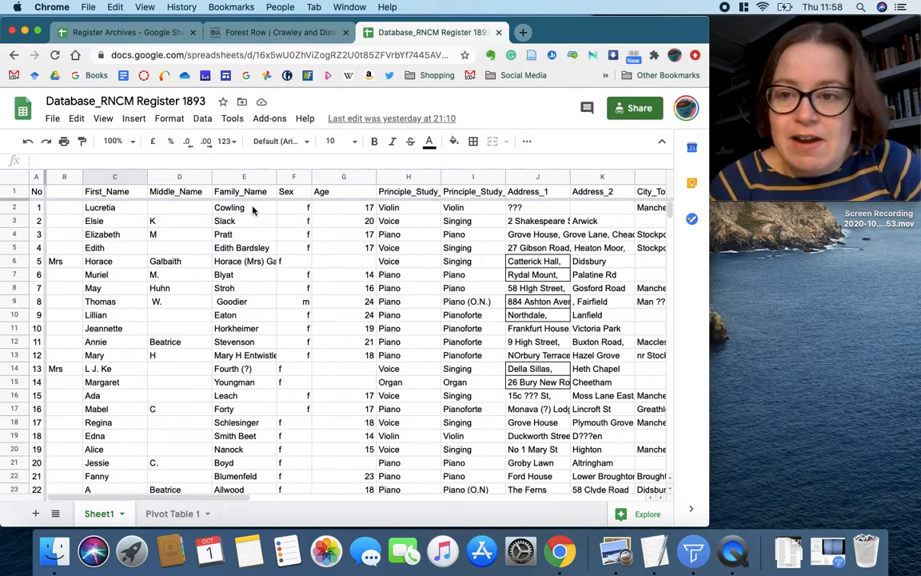
{"action": "left_click", "coordinate": [116, 223]}
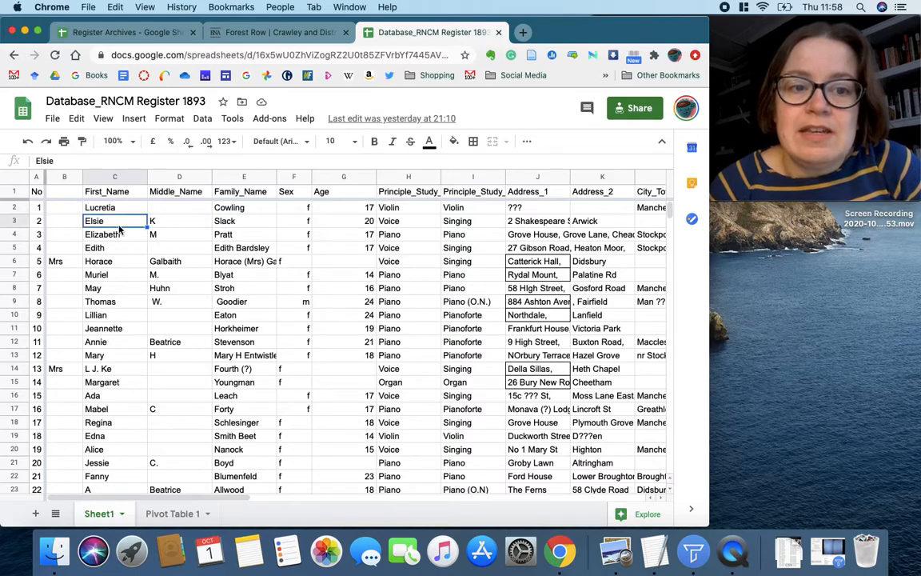
{"action": "key", "text": "Up"}
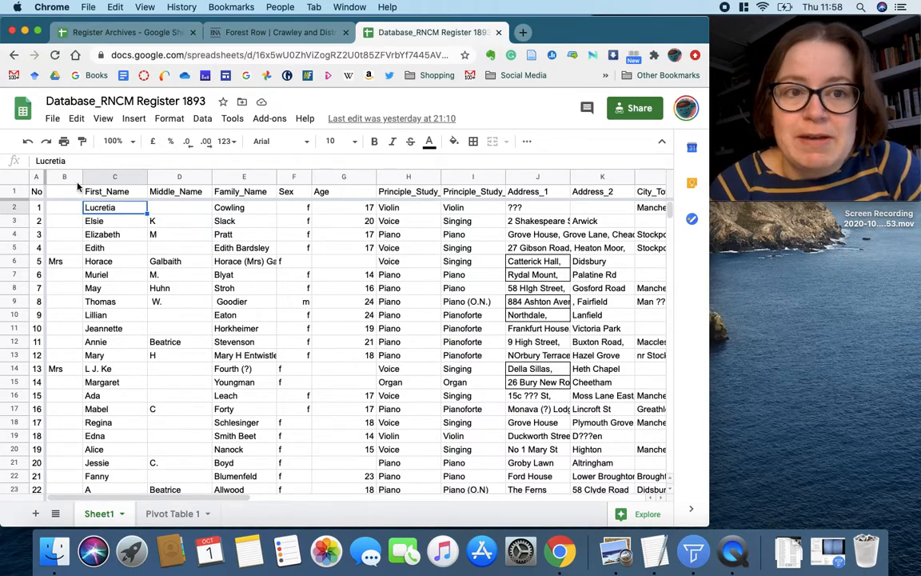
{"action": "left_click_drag", "start_coordinate": [95, 100], "coordinate": [69, 99]}
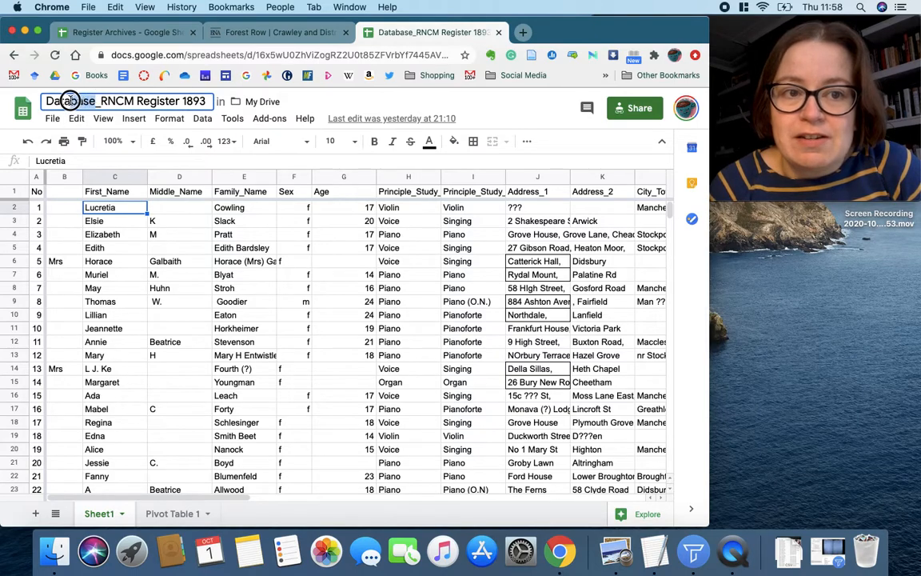
{"action": "type", "text": "set"}
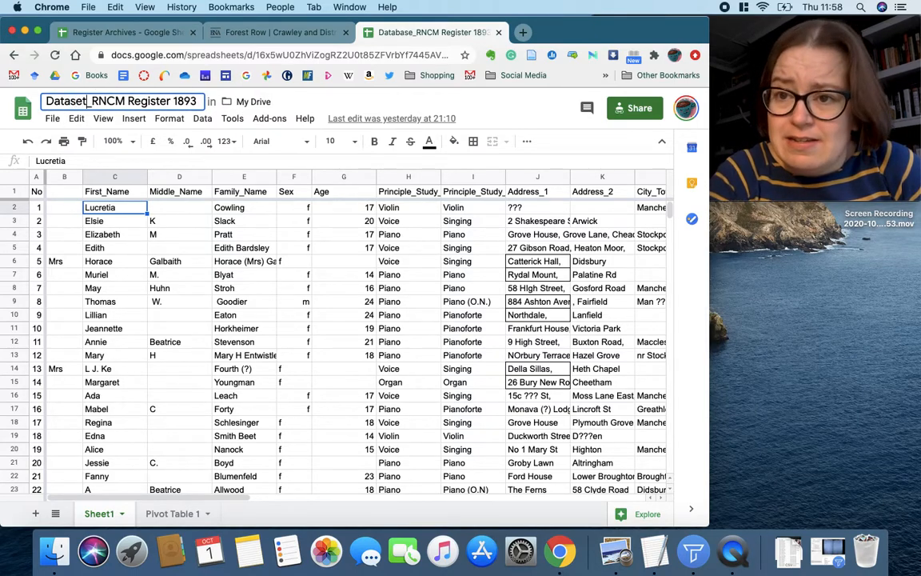
{"action": "left_click", "coordinate": [280, 332]}
Examine how rows 8 and 9 split each student's name into First_Name, Middle_Name and Family_Name columns.
{"action": "left_click", "coordinate": [128, 289]}
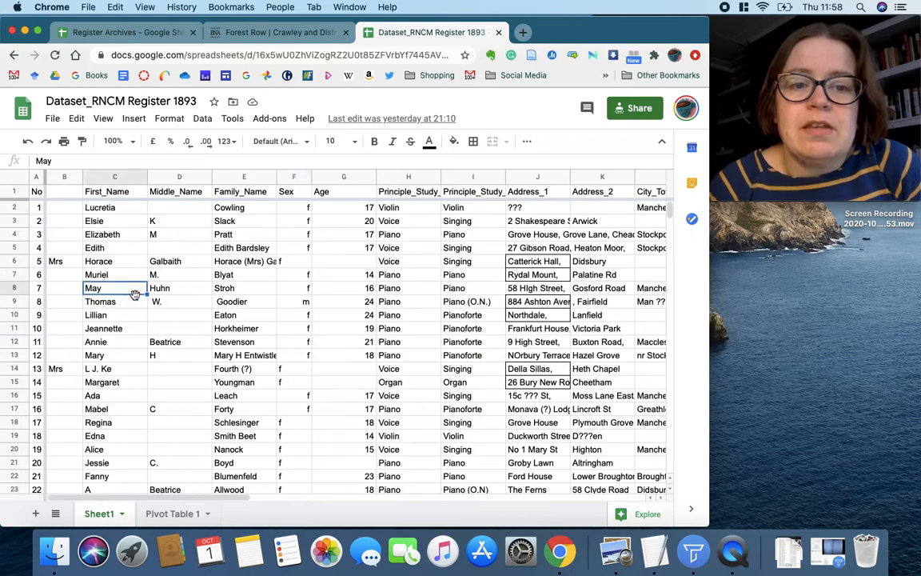
{"action": "key", "text": "Right"}
{"action": "key", "text": "Right"}
{"action": "key", "text": "Left"}
{"action": "key", "text": "Left"}
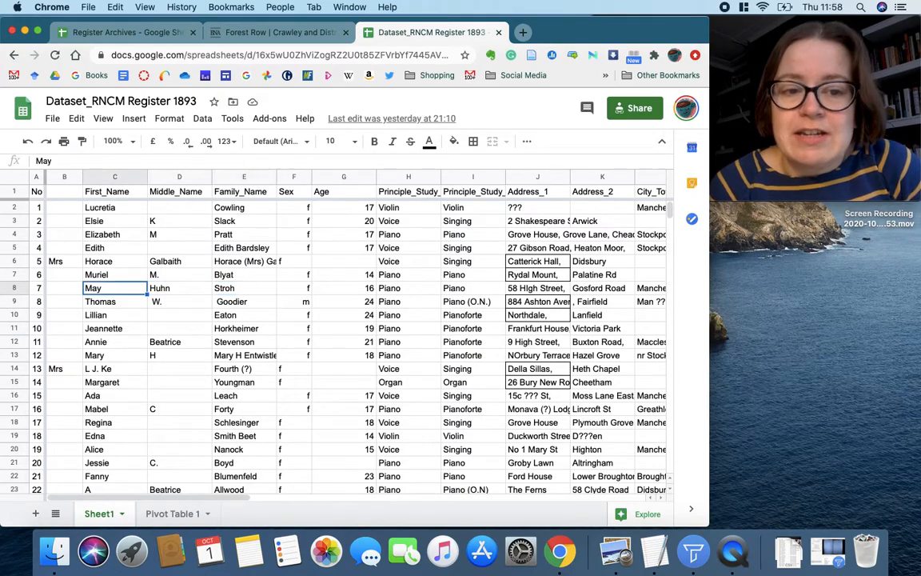
{"action": "key", "text": "Down"}
{"action": "key", "text": "Right"}
{"action": "key", "text": "Right"}
{"action": "key", "text": "Left"}
{"action": "key", "text": "Left"}
{"action": "key", "text": "Right"}
{"action": "key", "text": "Right"}
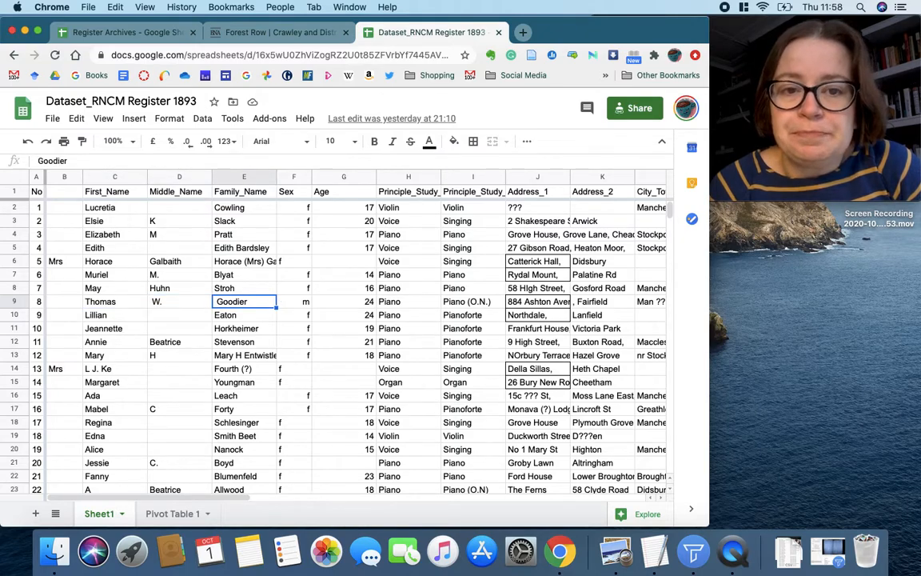
{"action": "key", "text": "Right"}
{"action": "key", "text": "Right"}
{"action": "key", "text": "Left"}
{"action": "key", "text": "Left"}
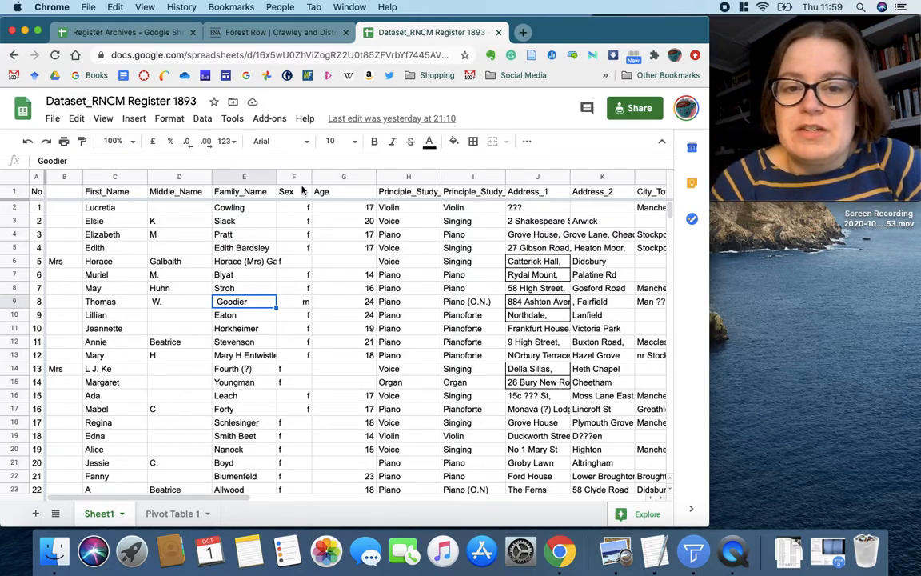
Fill the Sex header cell with the teal theme colour.
{"action": "left_click", "coordinate": [301, 191]}
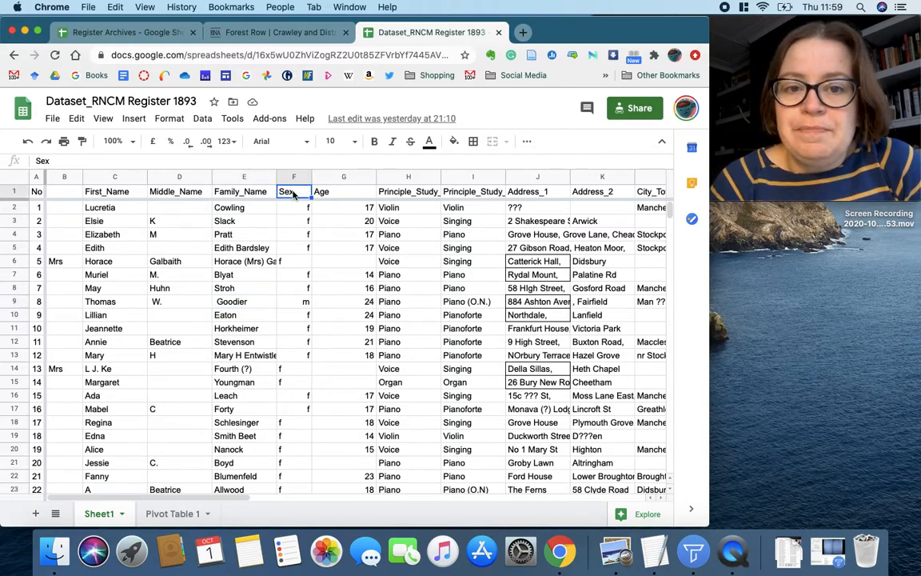
{"action": "left_click", "coordinate": [456, 143]}
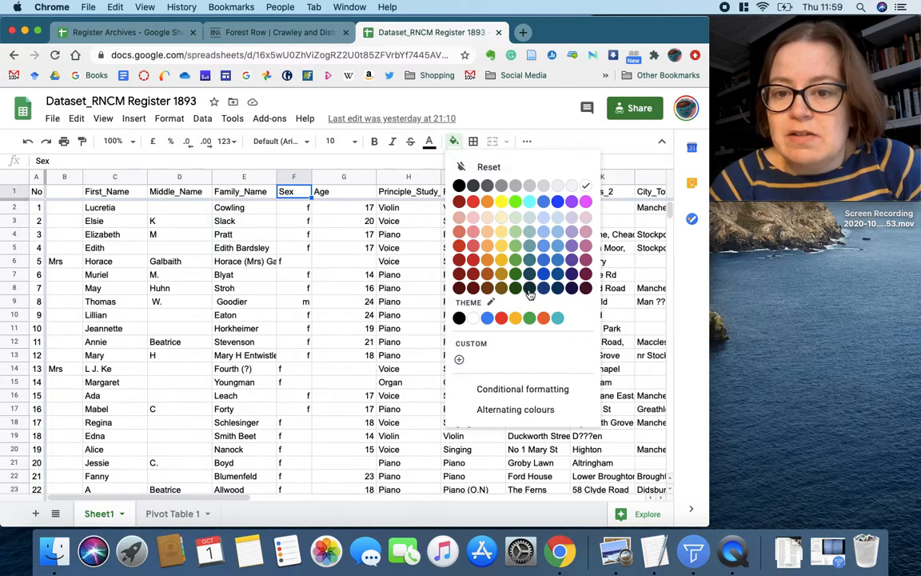
{"action": "left_click", "coordinate": [558, 318]}
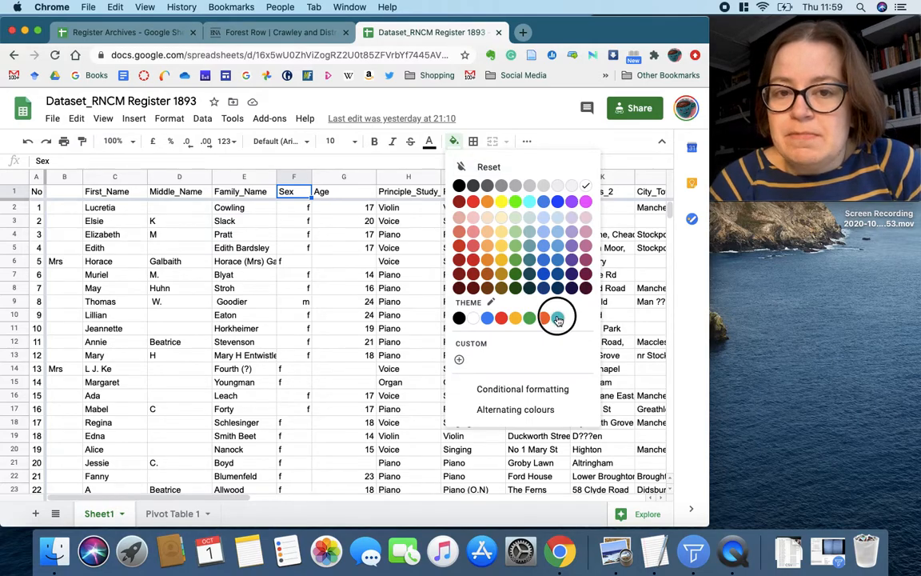
{"action": "left_click", "coordinate": [325, 276]}
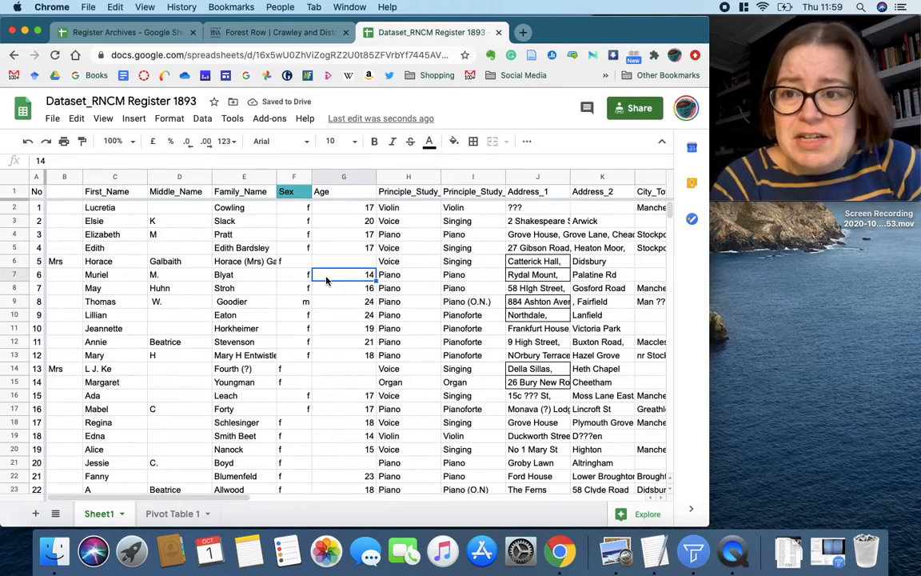
Examine the row 6 entry titled Mrs across its title, name, Sex, Age and principal study columns.
{"action": "left_click", "coordinate": [297, 266]}
{"action": "key", "text": "Right"}
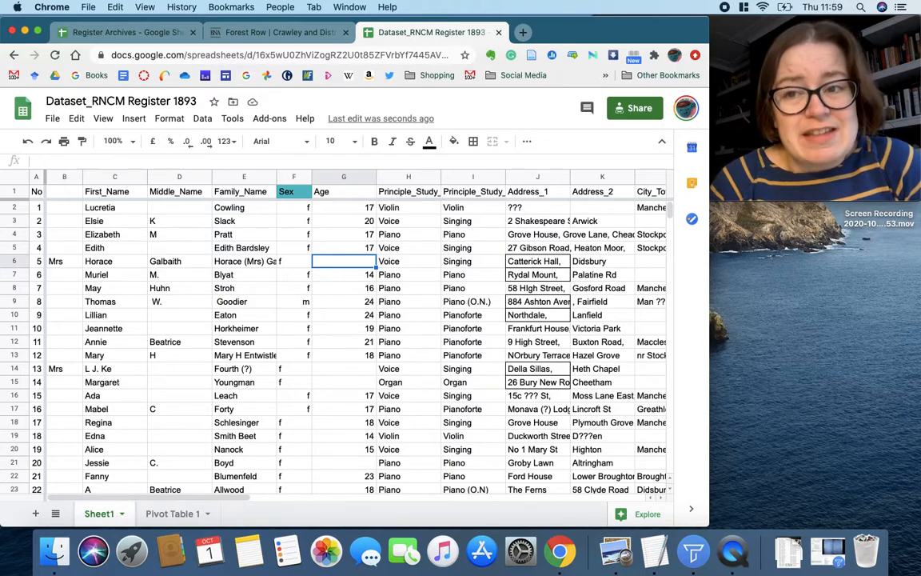
{"action": "key", "text": "Left"}
{"action": "key", "text": "Left"}
{"action": "key", "text": "Left"}
{"action": "key", "text": "Left"}
{"action": "key", "text": "Left"}
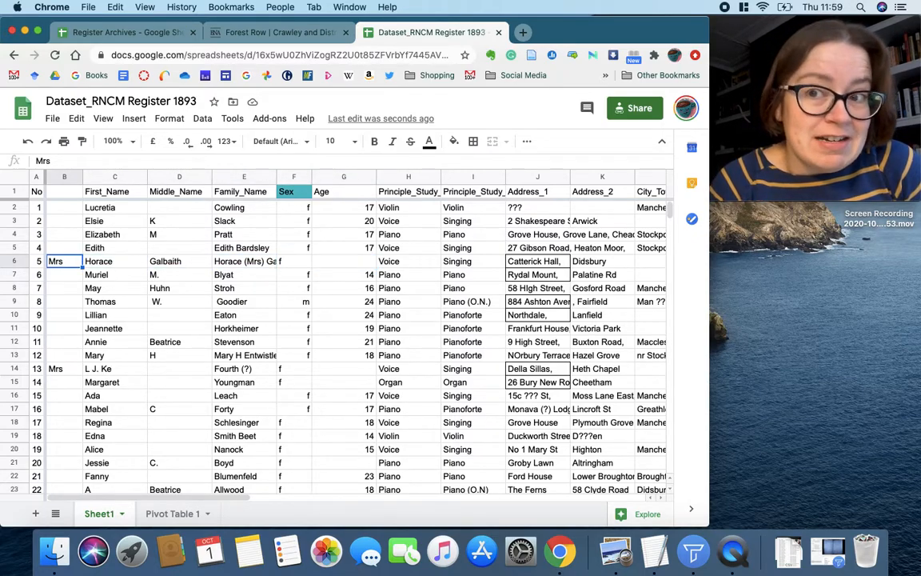
{"action": "key", "text": "Right"}
{"action": "key", "text": "Right"}
{"action": "key", "text": "Right"}
{"action": "key", "text": "Right"}
{"action": "key", "text": "Right"}
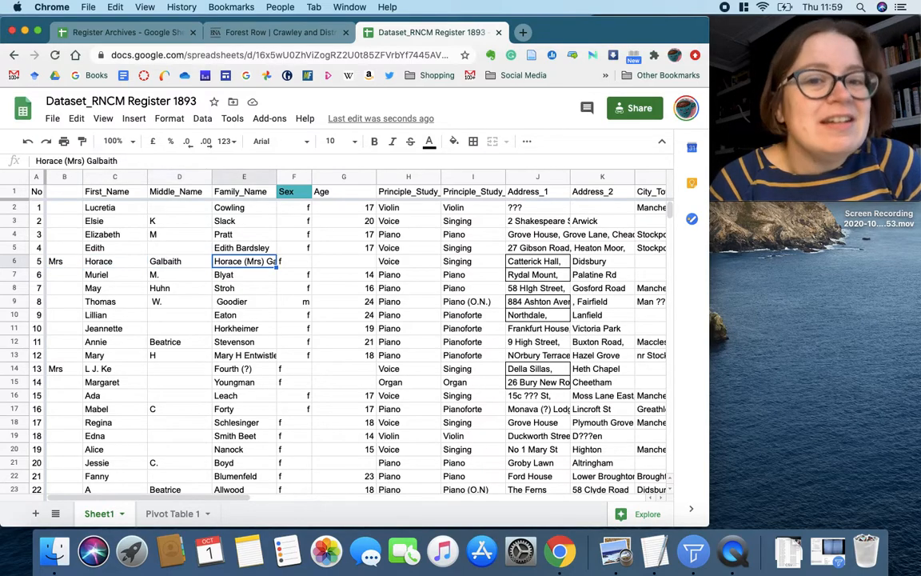
{"action": "key", "text": "Right"}
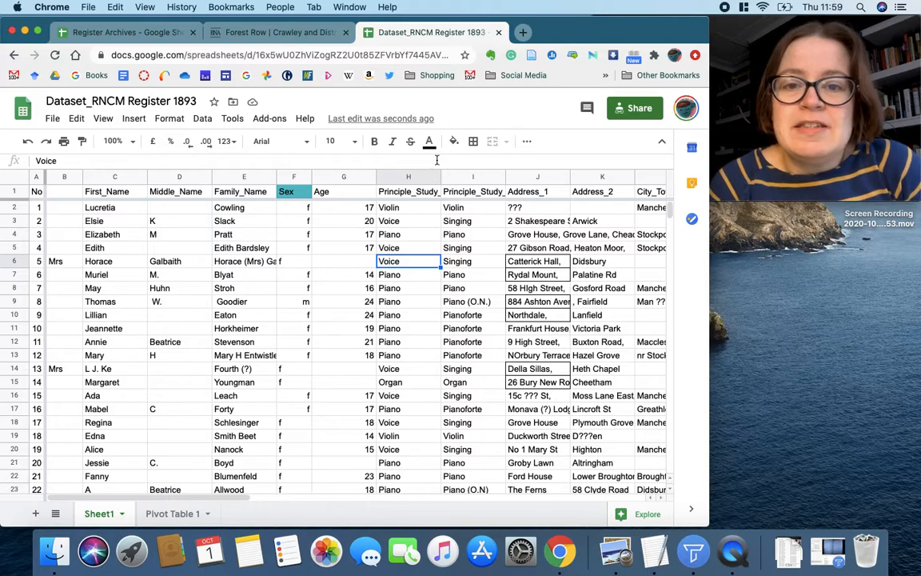
Fill the Principle_Study_Type header cell with the same teal theme colour as the Sex header.
{"action": "left_click", "coordinate": [419, 193]}
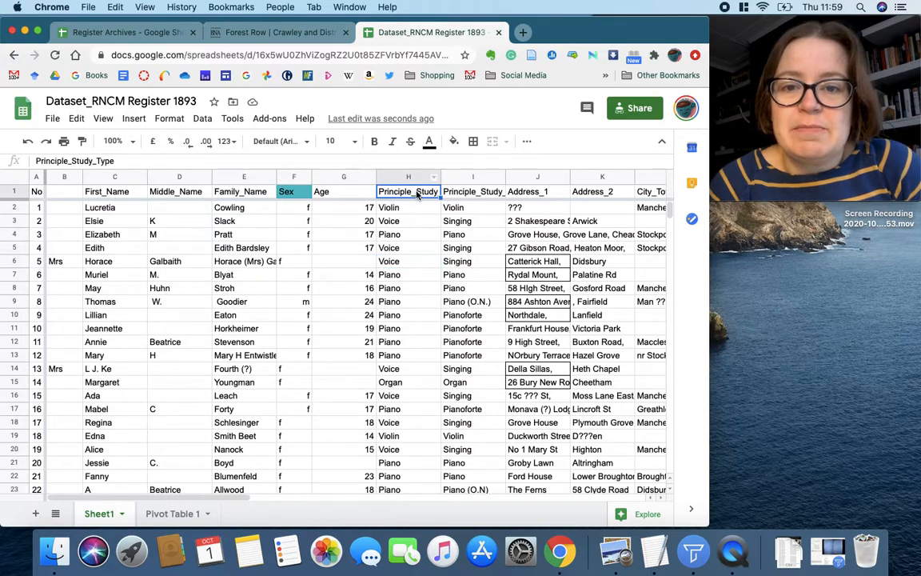
{"action": "left_click", "coordinate": [454, 141]}
{"action": "left_click", "coordinate": [488, 319]}
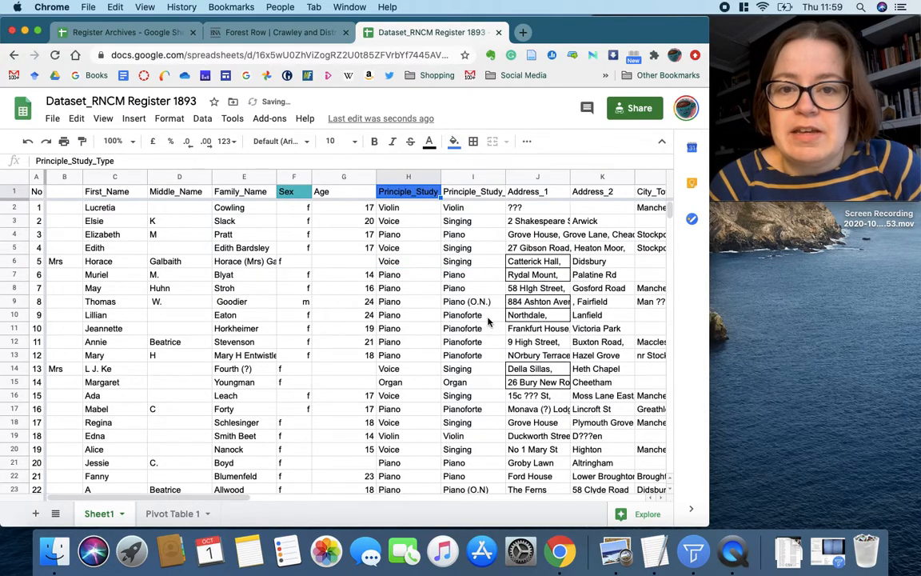
{"action": "left_click", "coordinate": [453, 141]}
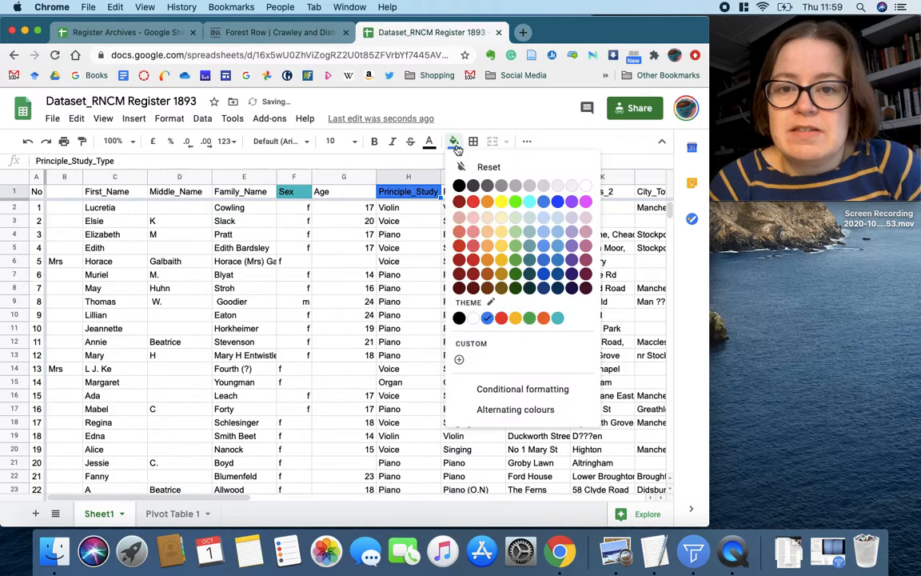
{"action": "left_click", "coordinate": [558, 318]}
{"action": "left_click", "coordinate": [436, 236]}
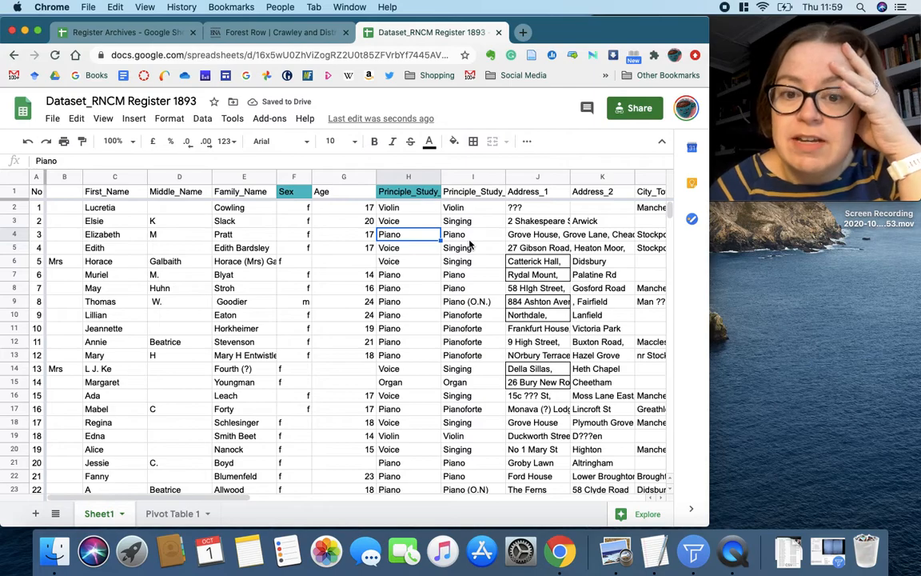
Compare the entries in the Principle_Study_Type column with those in the adjacent principal study column throughout the student list.
{"action": "key", "text": "Up"}
{"action": "key", "text": "Up"}
{"action": "key", "text": "Right"}
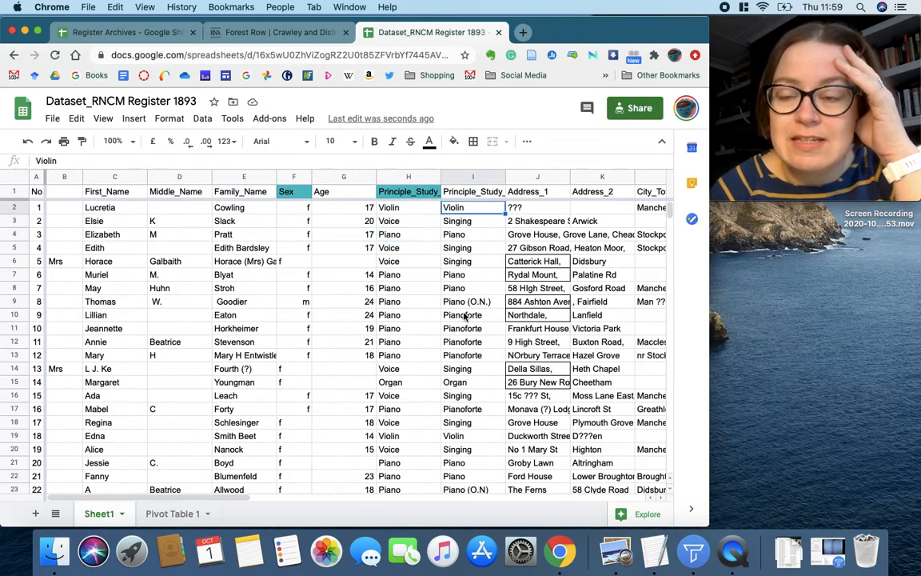
{"action": "left_click", "coordinate": [458, 287]}
{"action": "left_click", "coordinate": [462, 304]}
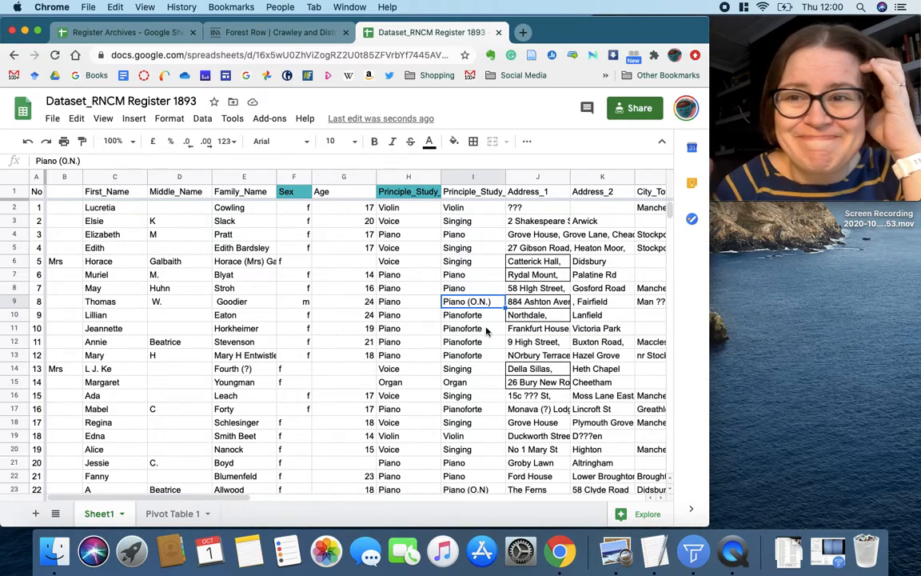
{"action": "left_click", "coordinate": [484, 320]}
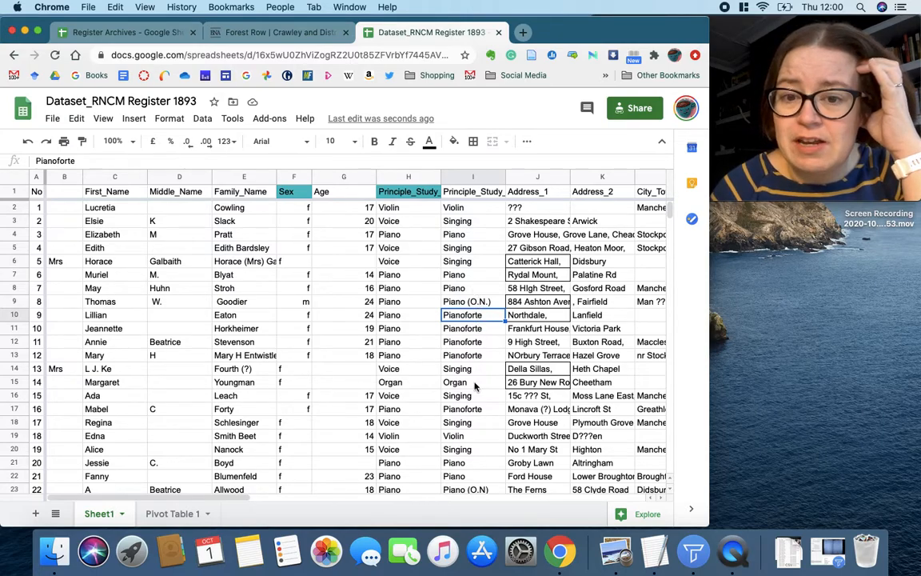
{"action": "scroll", "coordinate": [473, 395], "scroll_direction": "down", "scroll_amount": 5}
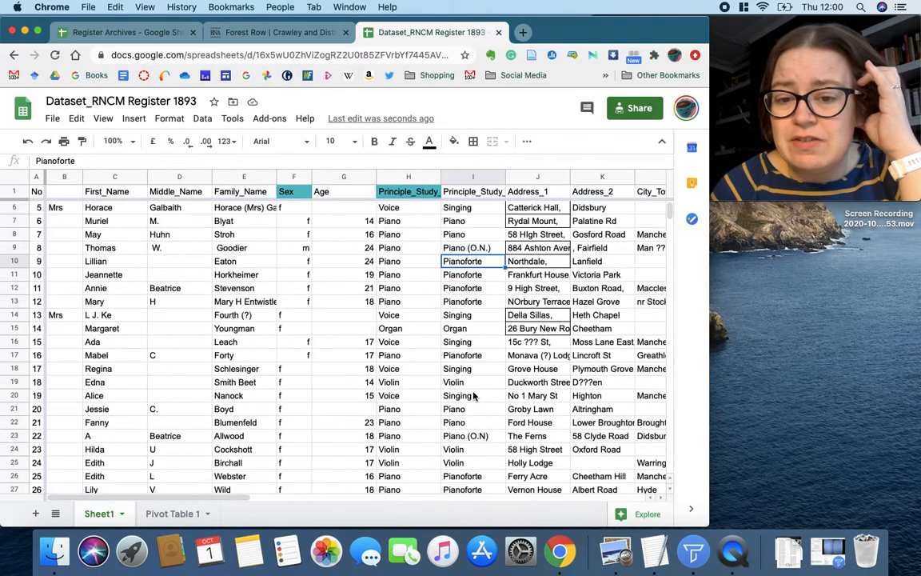
{"action": "scroll", "coordinate": [473, 396], "scroll_direction": "down", "scroll_amount": 4}
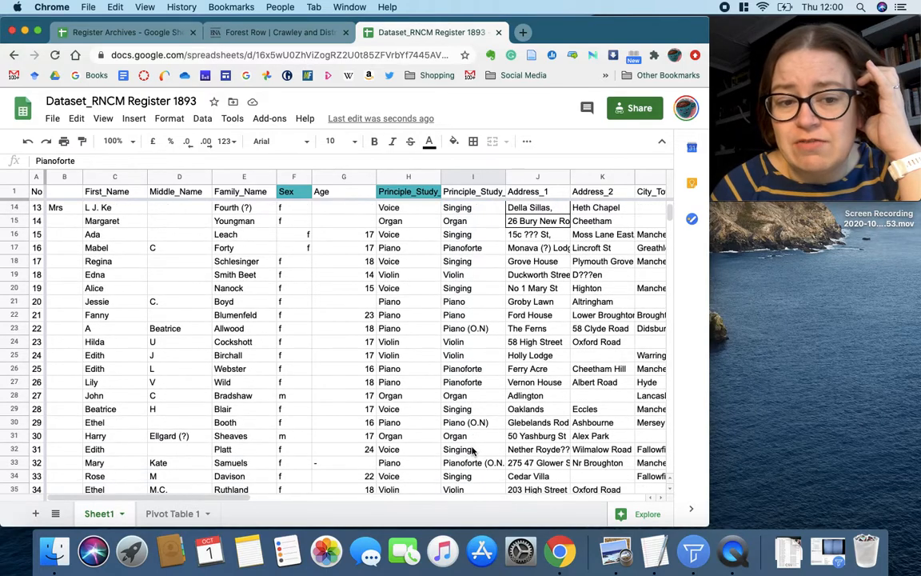
{"action": "scroll", "coordinate": [471, 452], "scroll_direction": "down", "scroll_amount": 5}
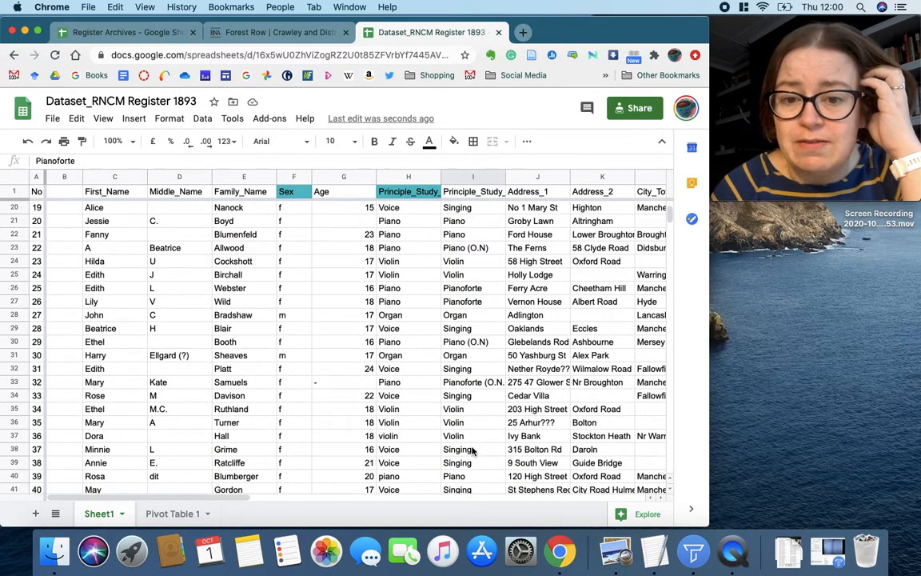
{"action": "scroll", "coordinate": [472, 450], "scroll_direction": "up", "scroll_amount": 15}
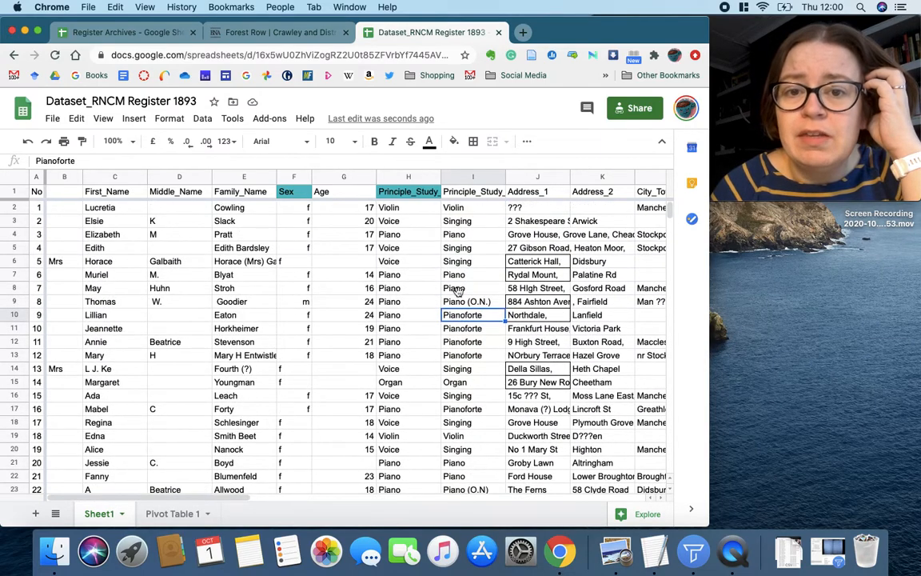
{"action": "left_click", "coordinate": [403, 226]}
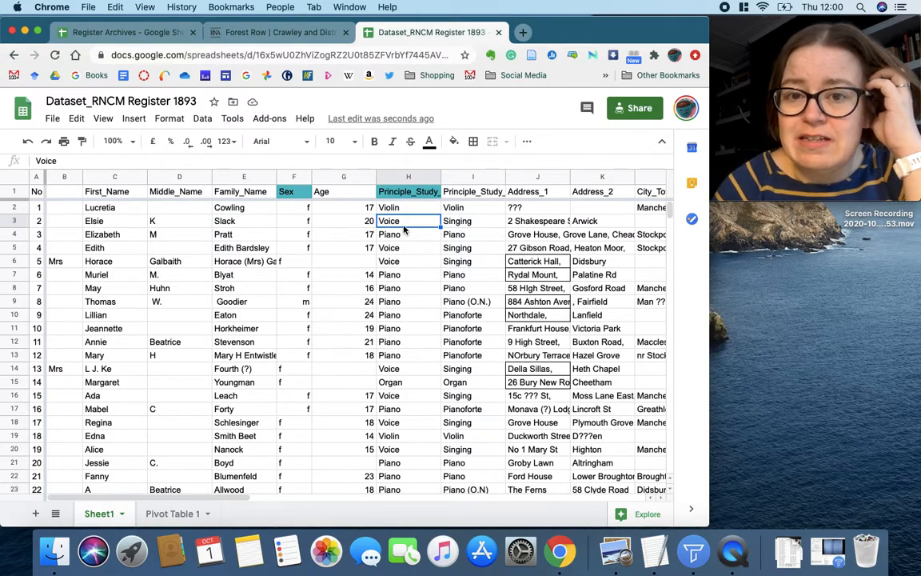
{"action": "key", "text": "Right"}
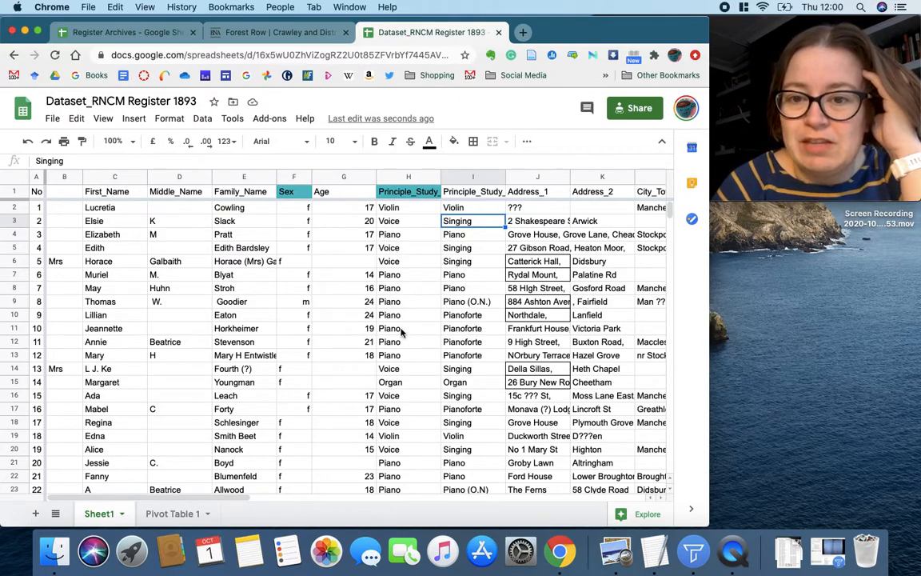
Examine the address, City_Town and guardian name columns for the students in rows 3 to 5.
{"action": "key", "text": "Up"}
{"action": "key", "text": "Right"}
{"action": "key", "text": "Down"}
{"action": "key", "text": "Right"}
{"action": "key", "text": "Left"}
{"action": "key", "text": "Left"}
{"action": "key", "text": "Right"}
{"action": "key", "text": "Left"}
{"action": "key", "text": "Right"}
{"action": "key", "text": "Right"}
{"action": "key", "text": "Left"}
{"action": "key", "text": "Right"}
{"action": "key", "text": "Right"}
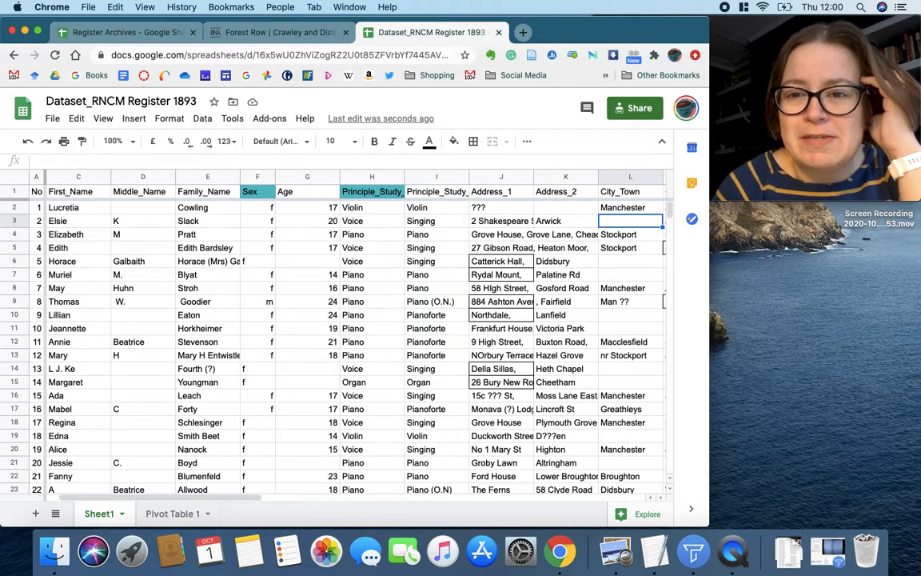
{"action": "key", "text": "Right"}
{"action": "key", "text": "Right"}
{"action": "key", "text": "Right"}
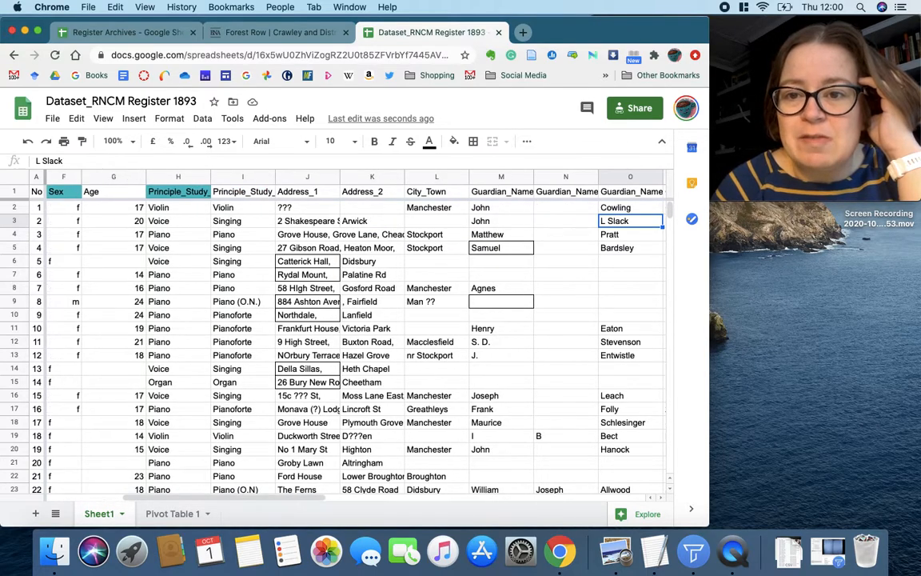
{"action": "key", "text": "Right"}
{"action": "key", "text": "Left"}
{"action": "key", "text": "Down"}
{"action": "key", "text": "Down"}
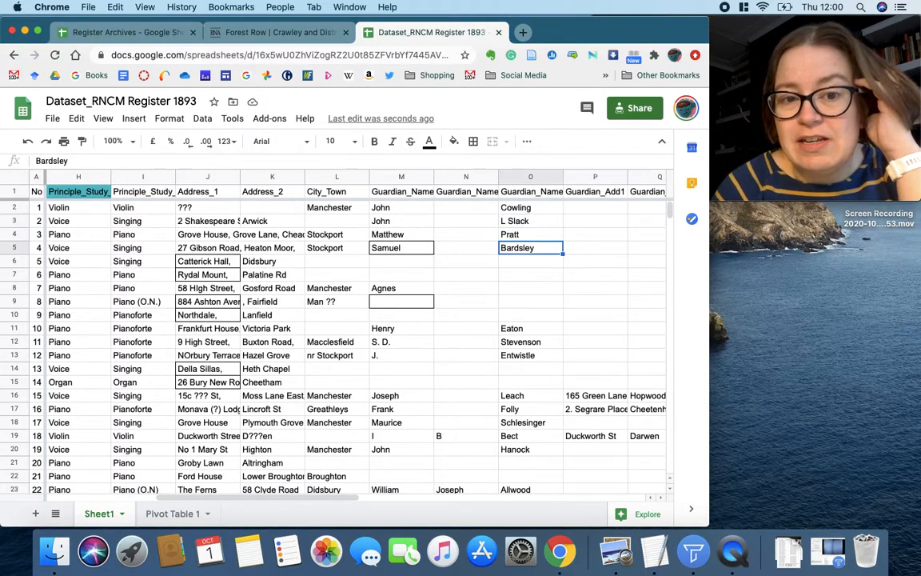
Examine the row 6 entry from the First_Name column through to the two principal study columns.
{"action": "key", "text": "Left"}
{"action": "key", "text": "Left"}
{"action": "key", "text": "Left"}
{"action": "key", "text": "Left"}
{"action": "key", "text": "Left"}
{"action": "key", "text": "Left"}
{"action": "key", "text": "Left"}
{"action": "key", "text": "Left"}
{"action": "key", "text": "Left"}
{"action": "key", "text": "Down"}
{"action": "key", "text": "Left"}
{"action": "key", "text": "Left"}
{"action": "key", "text": "Left"}
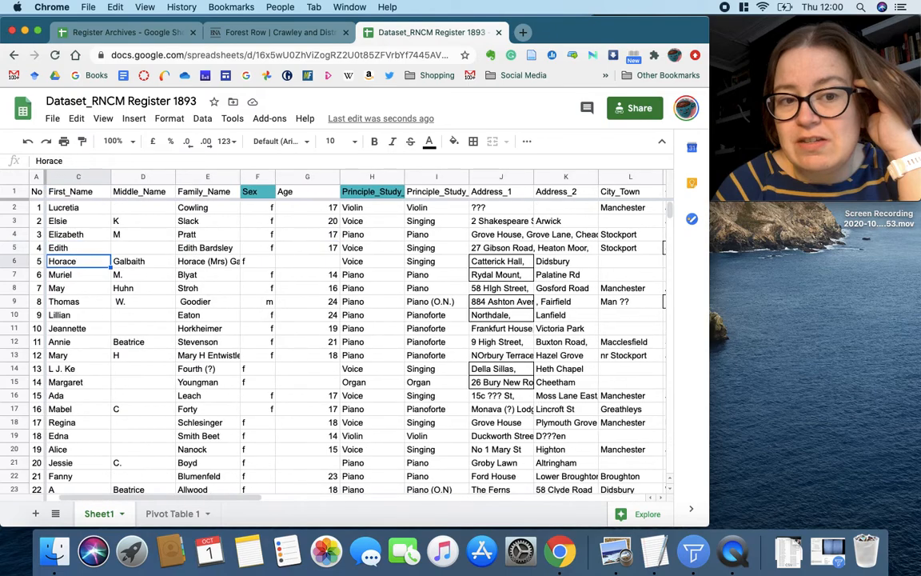
{"action": "key", "text": "Right"}
{"action": "key", "text": "Right"}
{"action": "key", "text": "Right"}
{"action": "key", "text": "Right"}
{"action": "key", "text": "Right"}
{"action": "key", "text": "Right"}
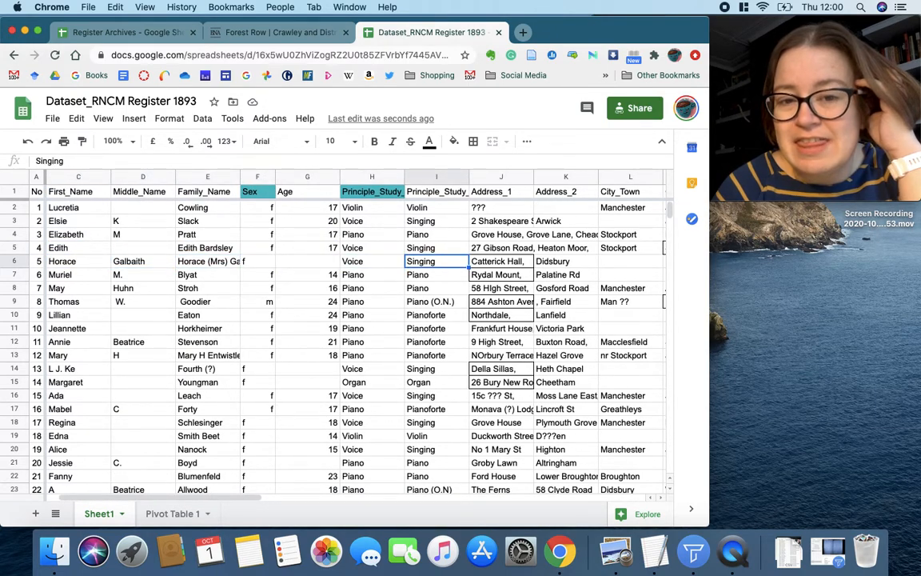
Compare row 9's address and guardian name cells with the student's own name columns.
{"action": "key", "text": "Down"}
{"action": "key", "text": "Down"}
{"action": "key", "text": "Down"}
{"action": "key", "text": "Right"}
{"action": "key", "text": "Right"}
{"action": "key", "text": "Right"}
{"action": "key", "text": "Right"}
{"action": "key", "text": "Right"}
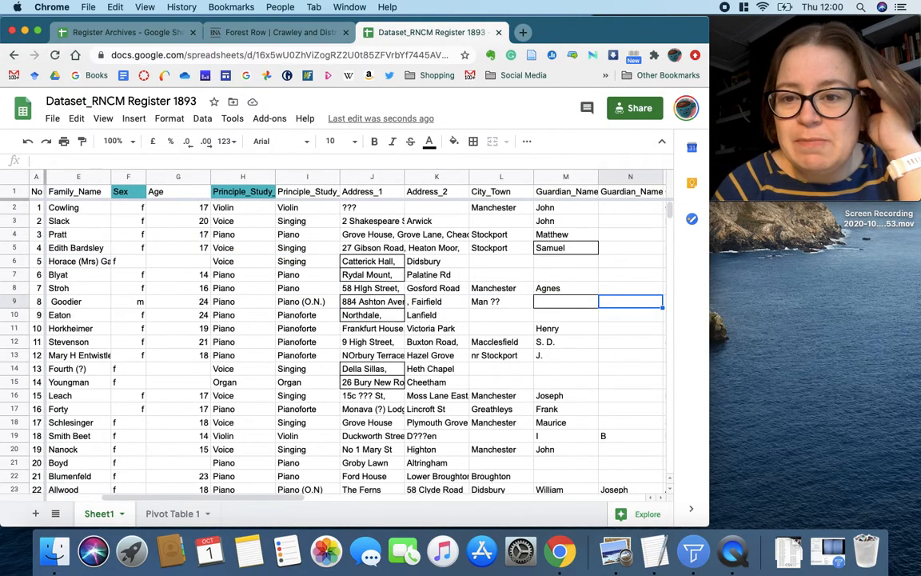
{"action": "key", "text": "Left"}
{"action": "key", "text": "Left"}
{"action": "key", "text": "Left"}
{"action": "key", "text": "Left"}
{"action": "key", "text": "Left"}
{"action": "key", "text": "Left"}
{"action": "key", "text": "Left"}
{"action": "key", "text": "Left"}
{"action": "key", "text": "Left"}
{"action": "key", "text": "Left"}
{"action": "key", "text": "Left"}
{"action": "key", "text": "Left"}
{"action": "key", "text": "Left"}
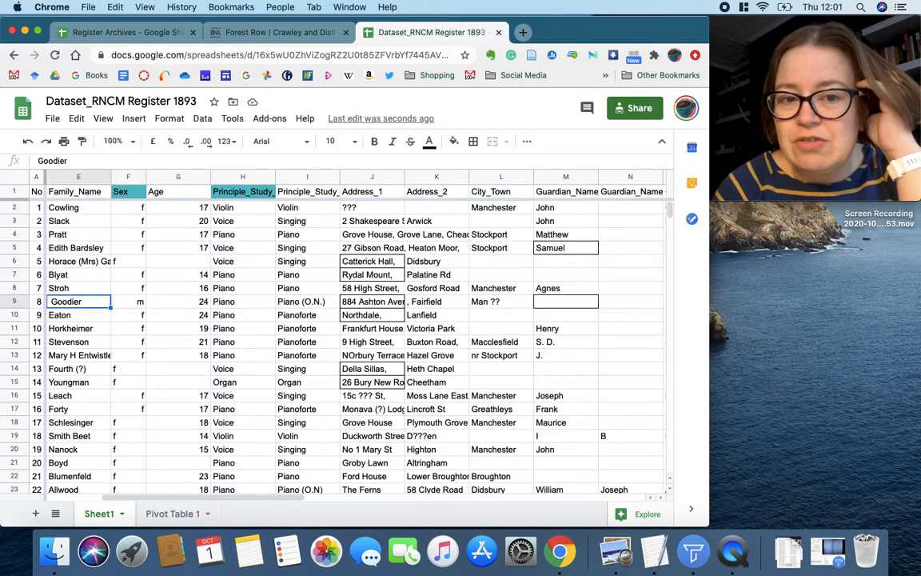
Examine row 9 from the student's name across the address and guardian name columns to Guardian_Add1.
{"action": "key", "text": "Right"}
{"action": "key", "text": "Right"}
{"action": "key", "text": "Right"}
{"action": "key", "text": "Right"}
{"action": "key", "text": "Right"}
{"action": "key", "text": "Right"}
{"action": "key", "text": "Right"}
{"action": "key", "text": "Right"}
{"action": "key", "text": "Right"}
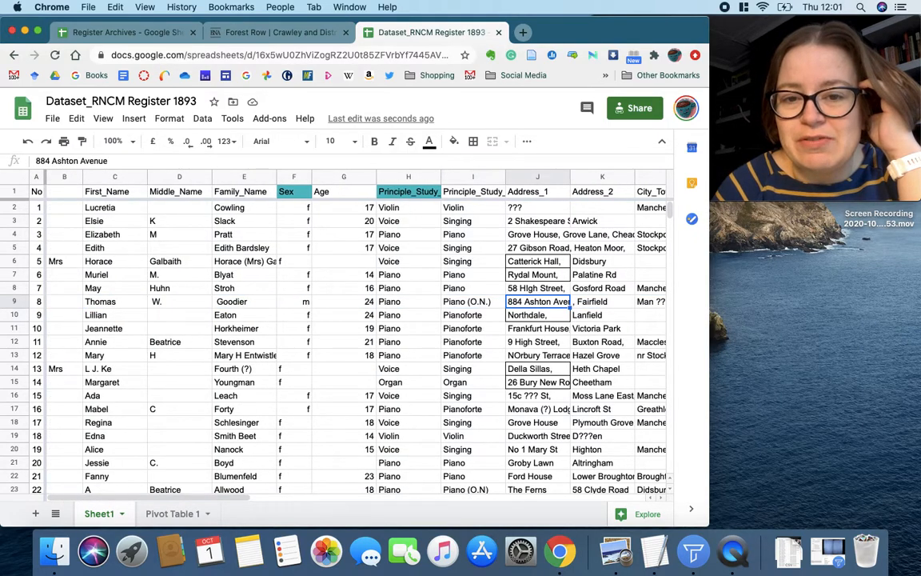
{"action": "key", "text": "Right"}
{"action": "key", "text": "Right"}
{"action": "key", "text": "Right"}
{"action": "key", "text": "Right"}
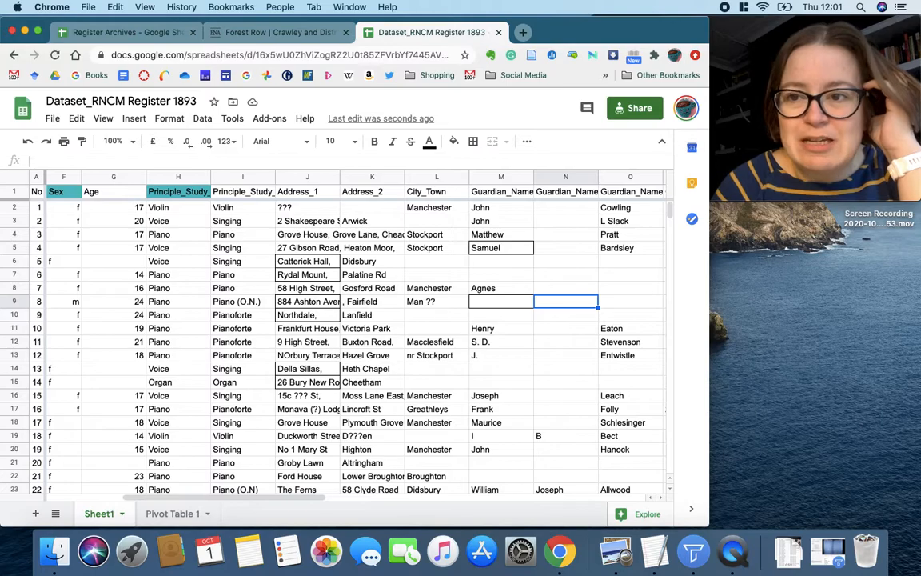
{"action": "key", "text": "Right"}
{"action": "key", "text": "Left"}
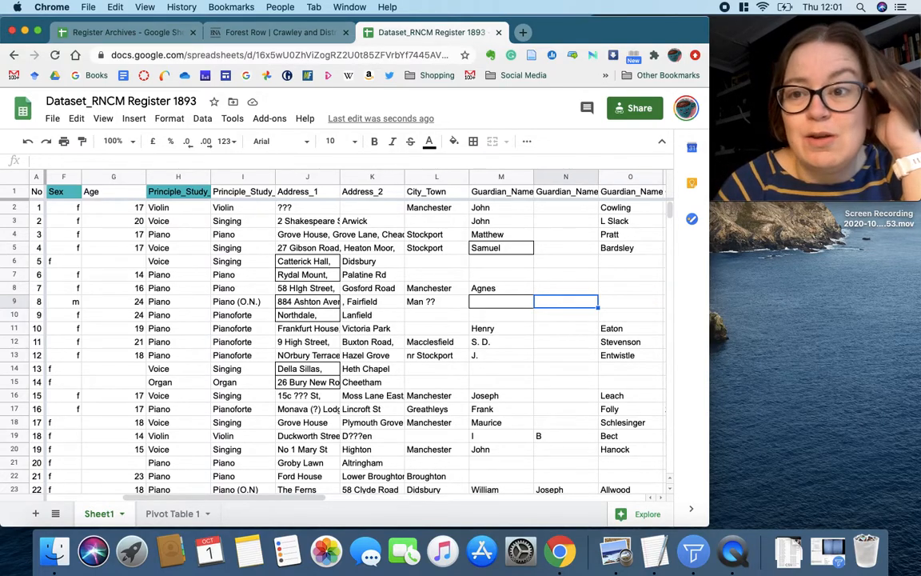
{"action": "key", "text": "Right"}
{"action": "key", "text": "Right"}
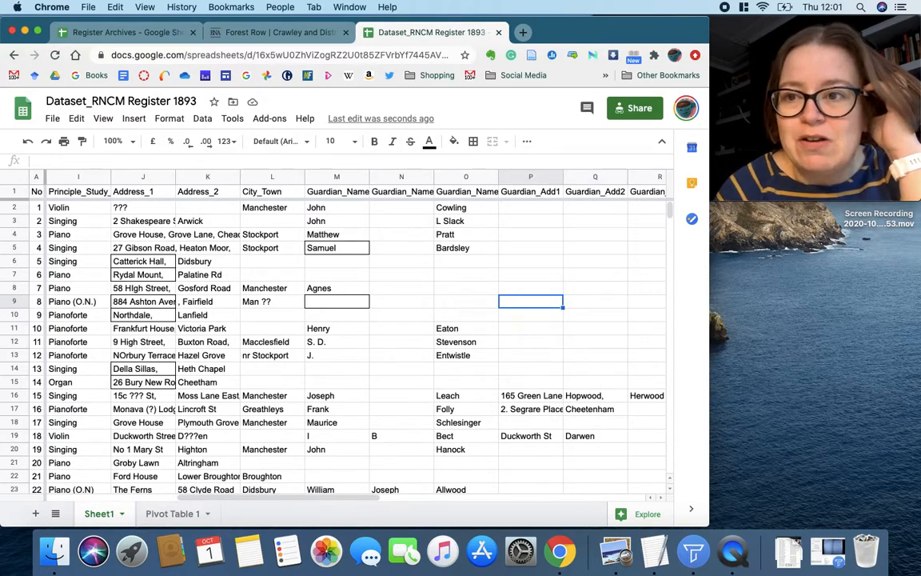
Examine the remaining guardian address columns, the entry and withdrawal dates and No of Terms for rows 9 to 11.
{"action": "key", "text": "Right"}
{"action": "key", "text": "Right"}
{"action": "key", "text": "Right"}
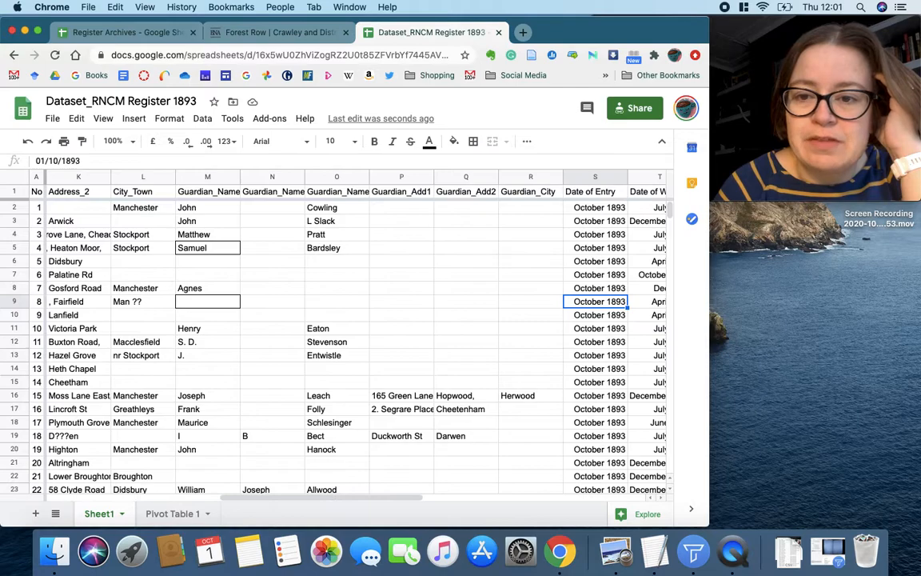
{"action": "key", "text": "Right"}
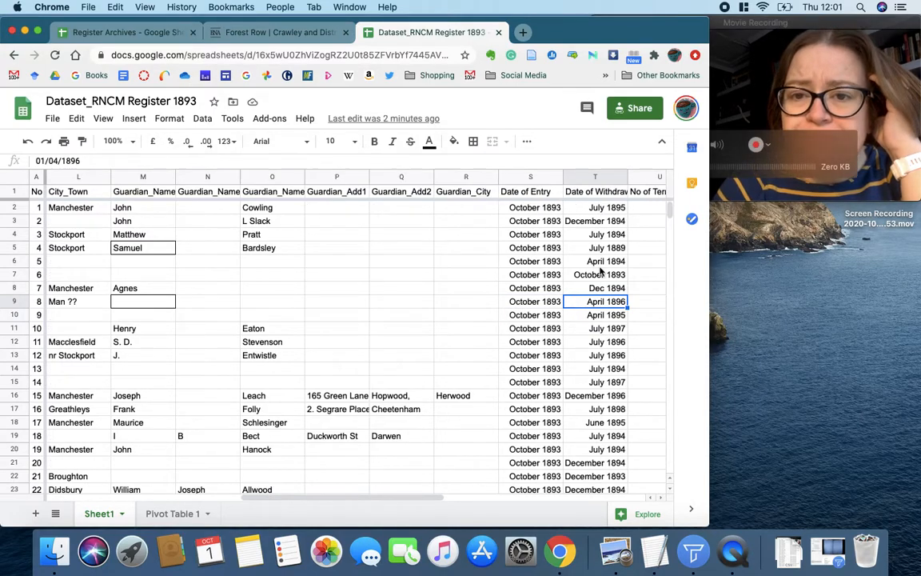
{"action": "scroll", "coordinate": [591, 302], "scroll_direction": "right", "scroll_amount": 1}
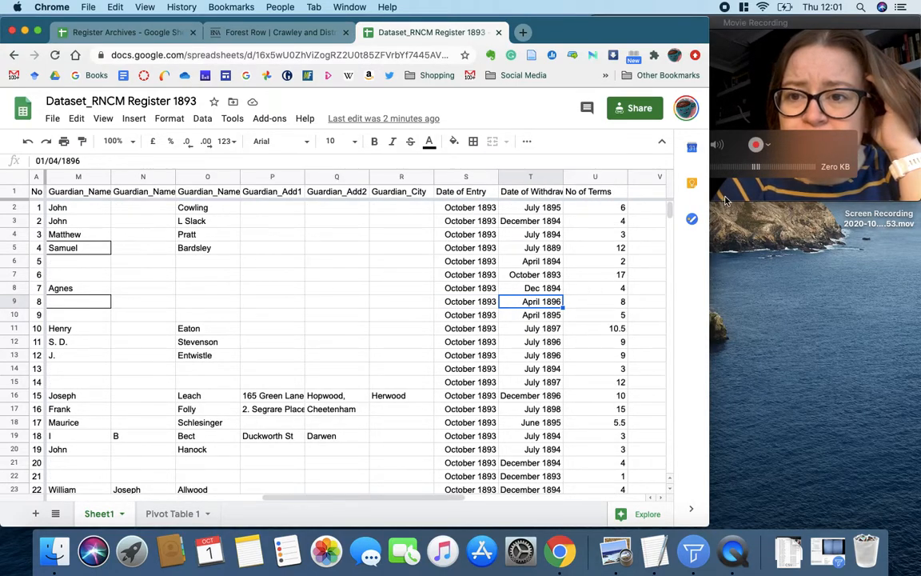
{"action": "left_click", "coordinate": [742, 174]}
{"action": "left_click", "coordinate": [453, 310]}
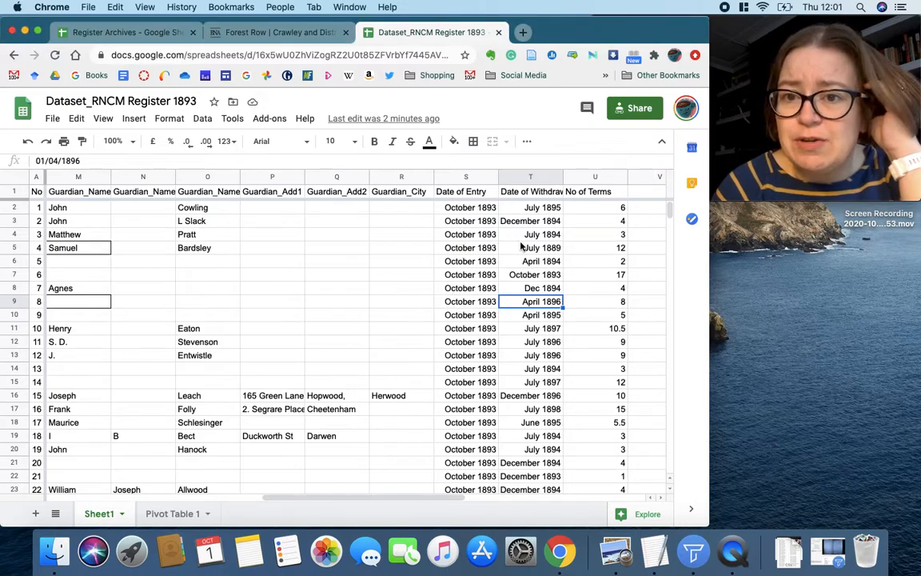
{"action": "key", "text": "Right"}
{"action": "key", "text": "Down"}
{"action": "key", "text": "Down"}
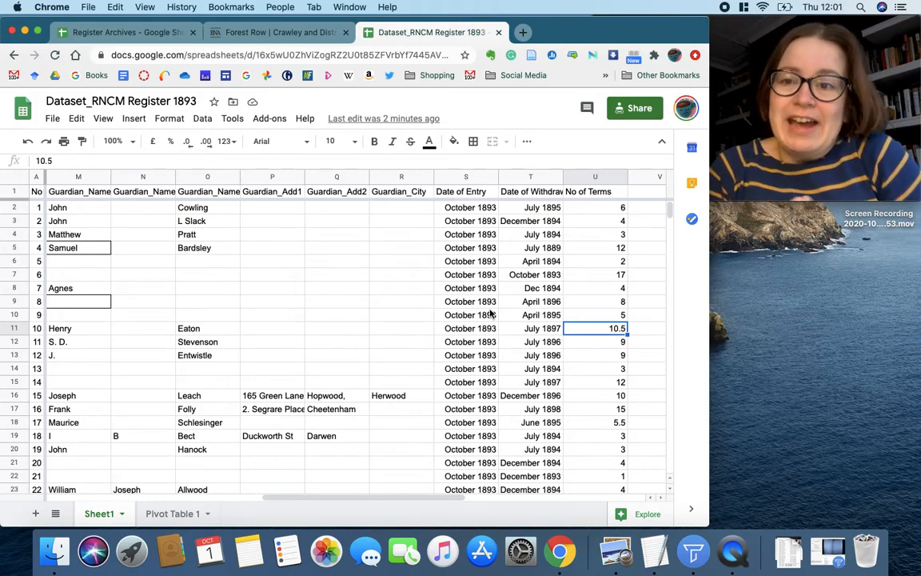
In the Pivot Table 1 sheet, show the Principle_Study_Type values as Default and inspect the Piano and Voice rows.
{"action": "scroll", "coordinate": [491, 313], "scroll_direction": "left", "scroll_amount": 10}
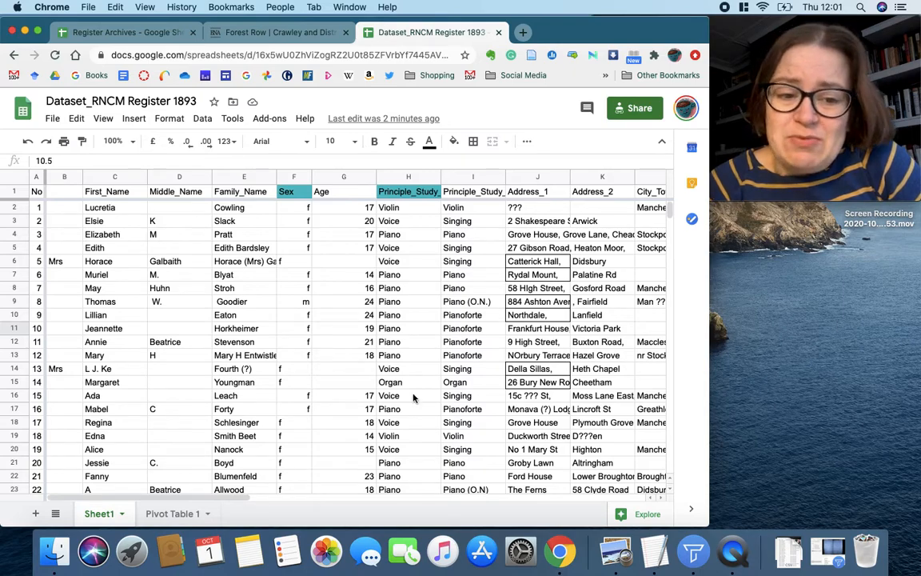
{"action": "left_click", "coordinate": [185, 516]}
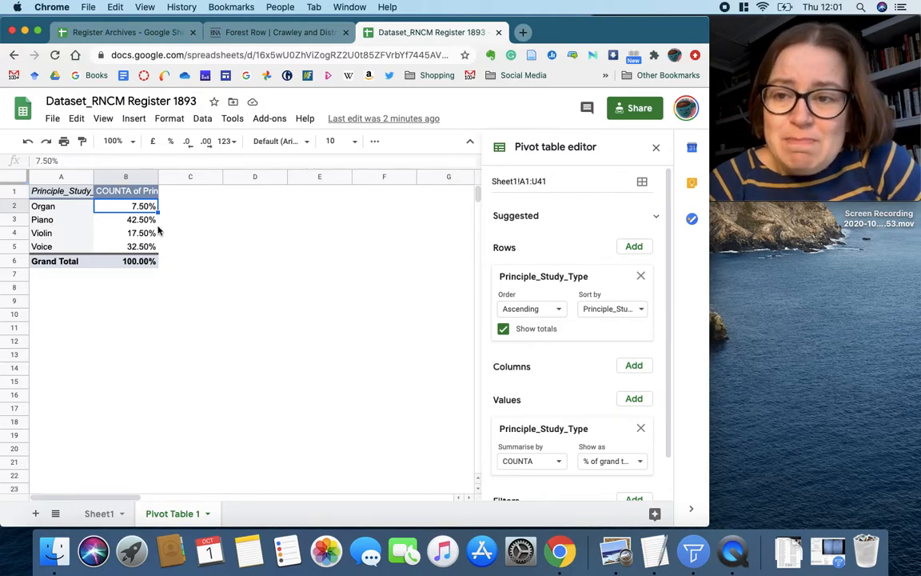
{"action": "left_click", "coordinate": [628, 467]}
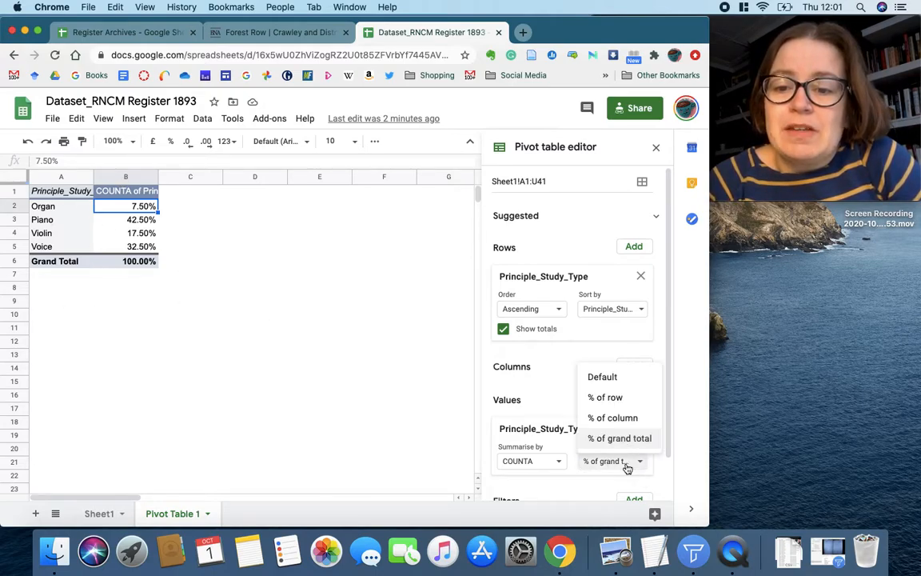
{"action": "left_click", "coordinate": [626, 381]}
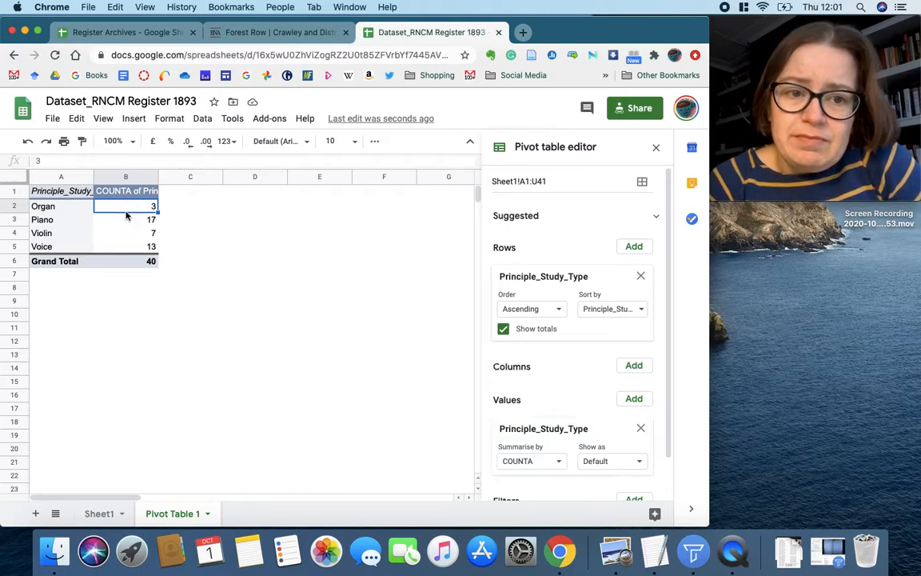
{"action": "left_click", "coordinate": [126, 219]}
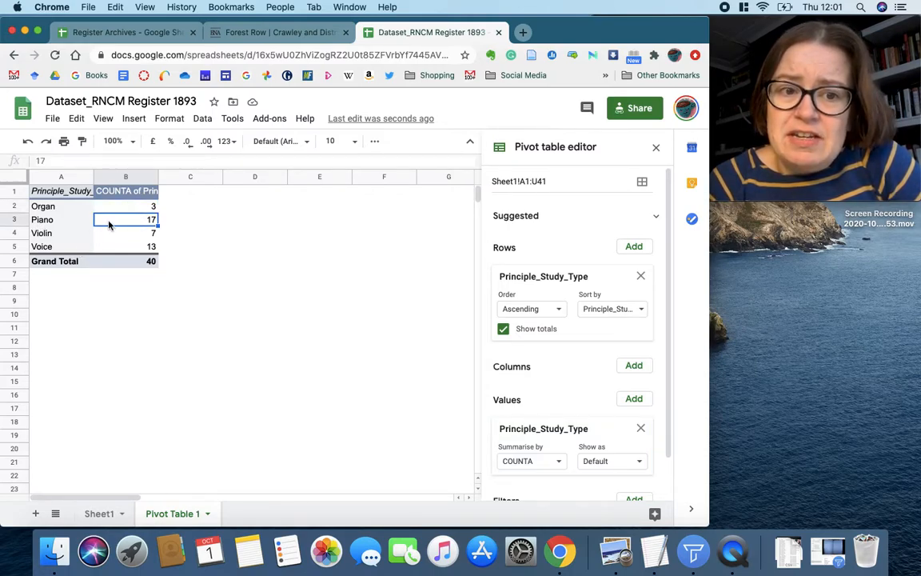
{"action": "left_click", "coordinate": [135, 248]}
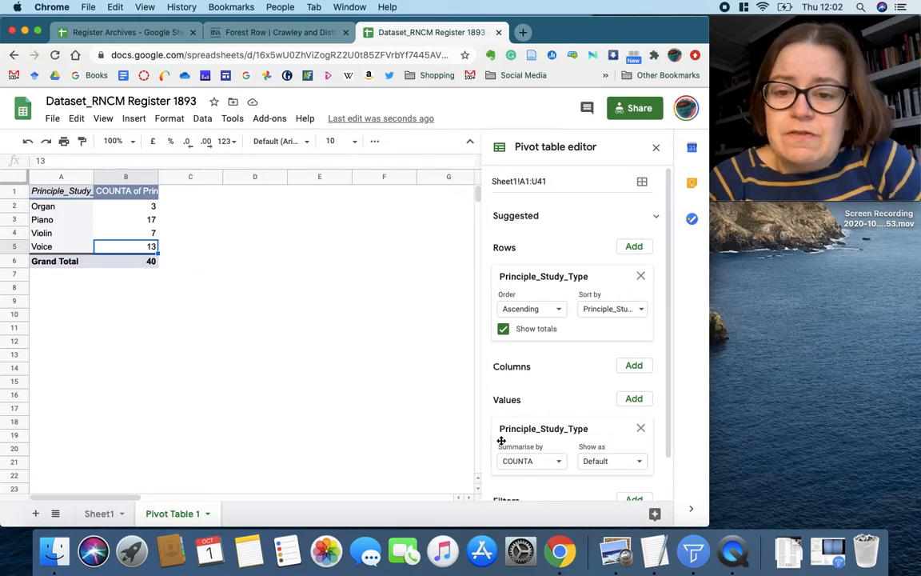
Show the pivot table's Principle_Study_Type values as % of grand total, and return them to Default.
{"action": "left_click", "coordinate": [608, 461]}
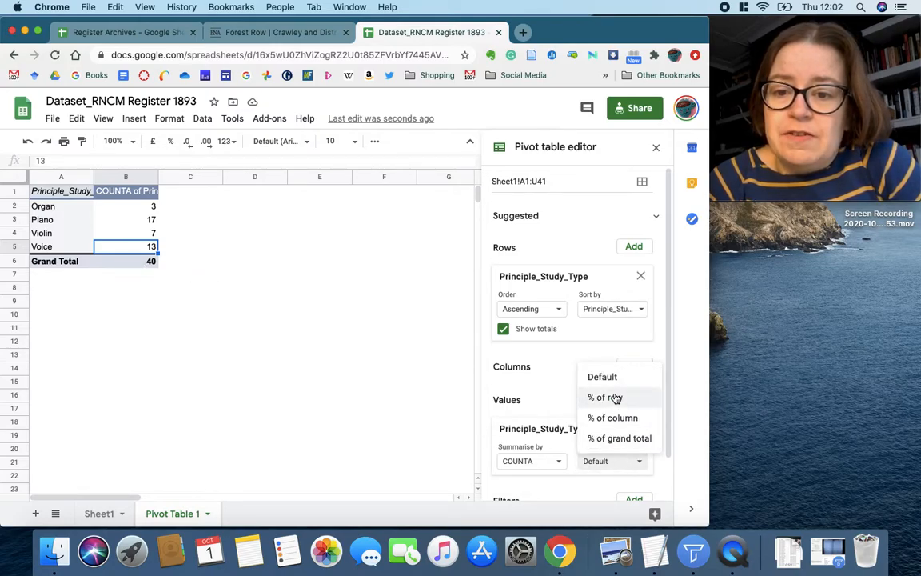
{"action": "left_click", "coordinate": [614, 437]}
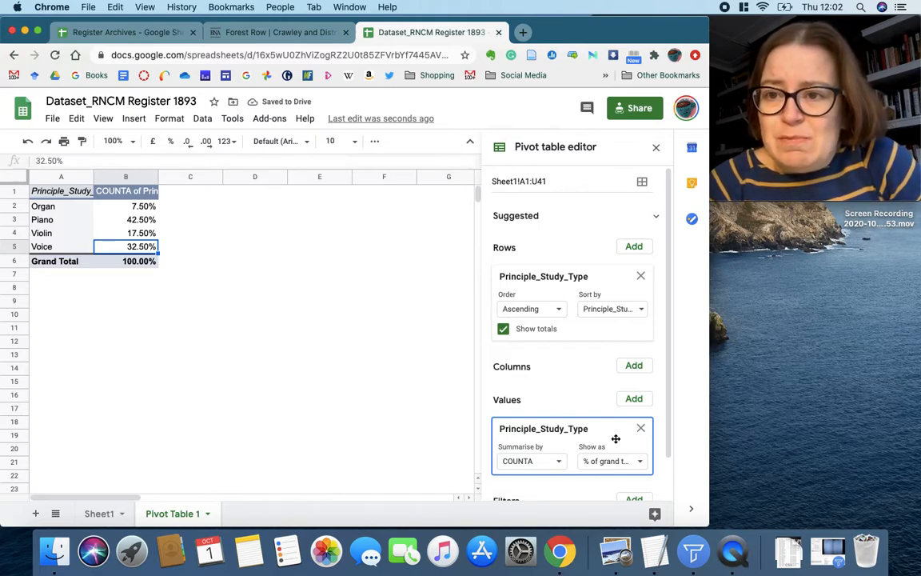
{"action": "left_click", "coordinate": [611, 462]}
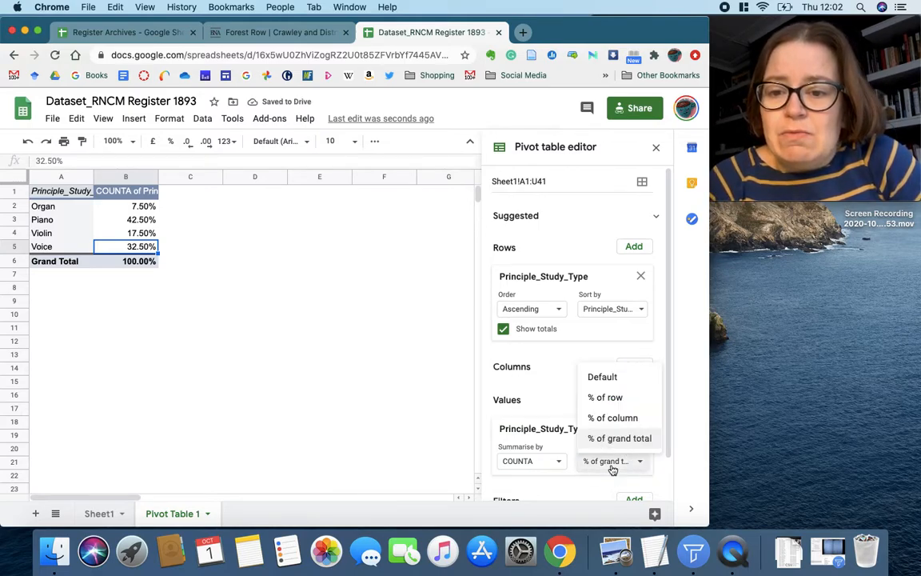
{"action": "left_click", "coordinate": [612, 382]}
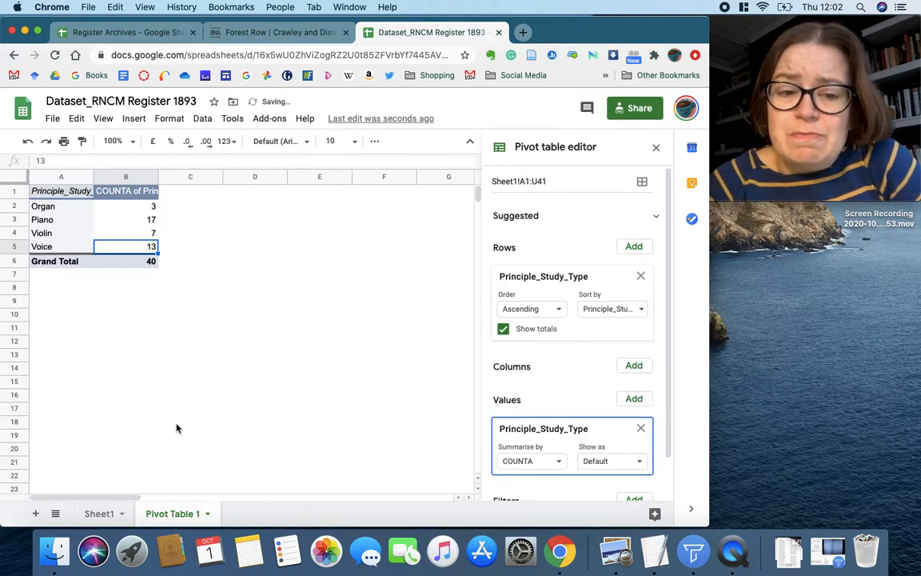
Return to Sheet1 and review the student records from the name columns through Sex, Age, study type and address.
{"action": "left_click", "coordinate": [103, 516]}
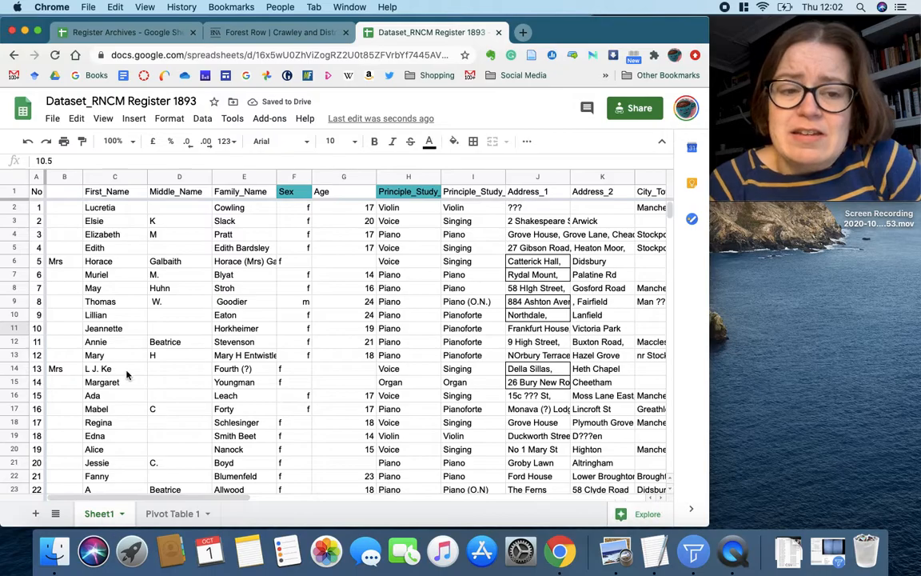
{"action": "scroll", "coordinate": [126, 369], "scroll_direction": "down", "scroll_amount": 6}
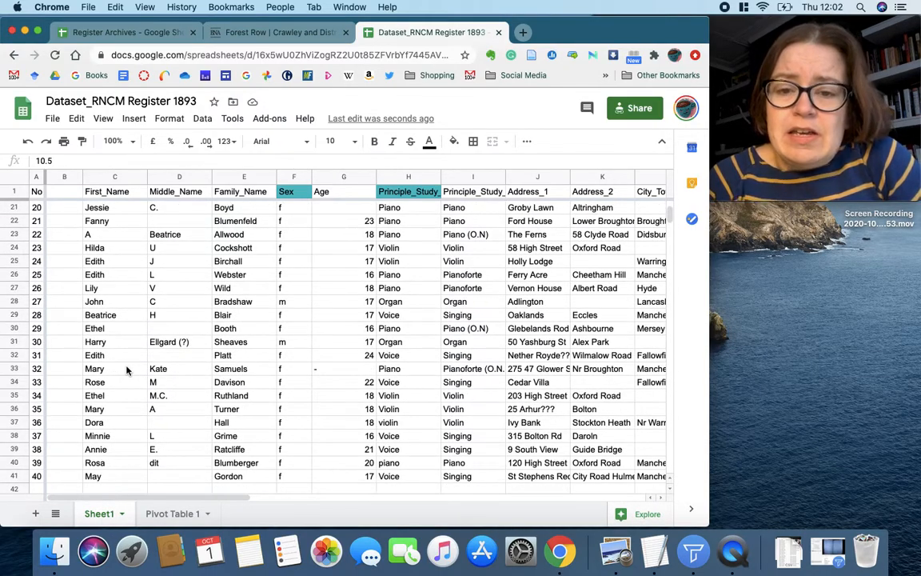
{"action": "scroll", "coordinate": [128, 368], "scroll_direction": "right", "scroll_amount": 4}
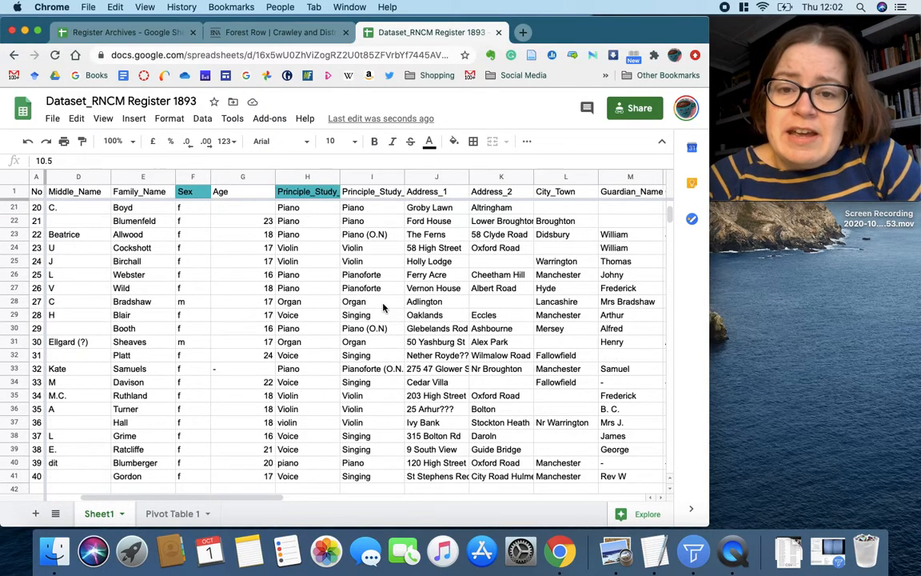
{"action": "scroll", "coordinate": [384, 307], "scroll_direction": "up", "scroll_amount": 6}
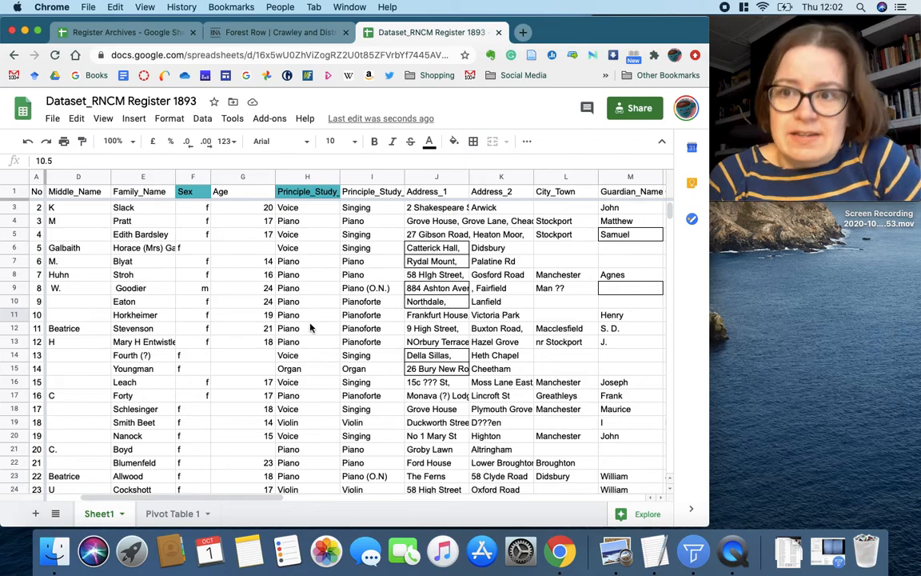
{"action": "scroll", "coordinate": [308, 328], "scroll_direction": "left", "scroll_amount": 3}
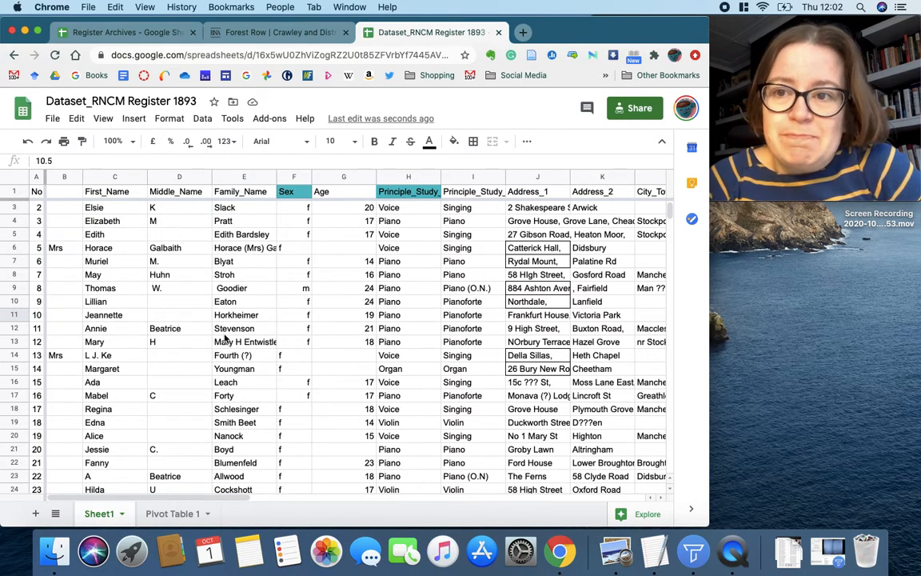
{"action": "scroll", "coordinate": [226, 339], "scroll_direction": "down", "scroll_amount": 2}
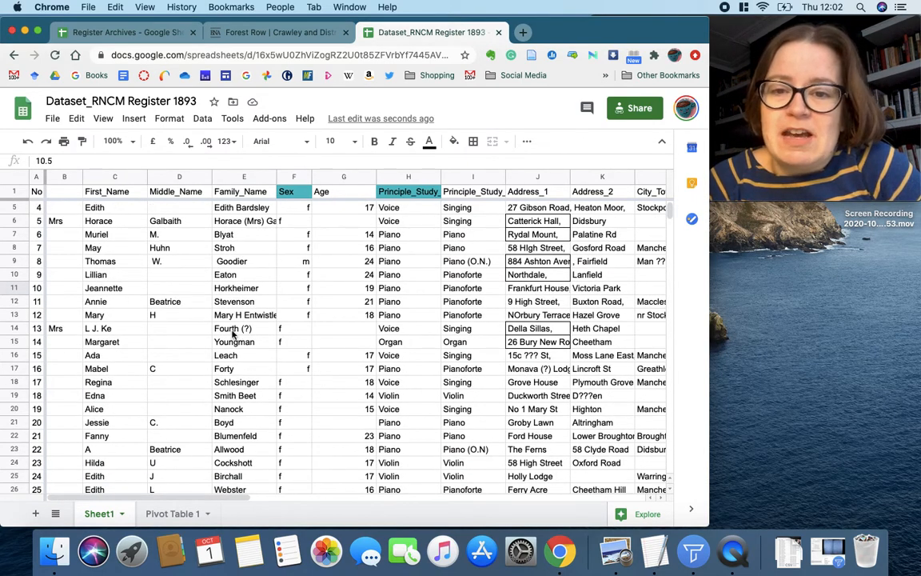
{"action": "scroll", "coordinate": [507, 319], "scroll_direction": "down", "scroll_amount": 2}
Inspect the incompletely transcribed Address_1 entry in row 16 and the address entries in the rows below it.
{"action": "left_click", "coordinate": [552, 330]}
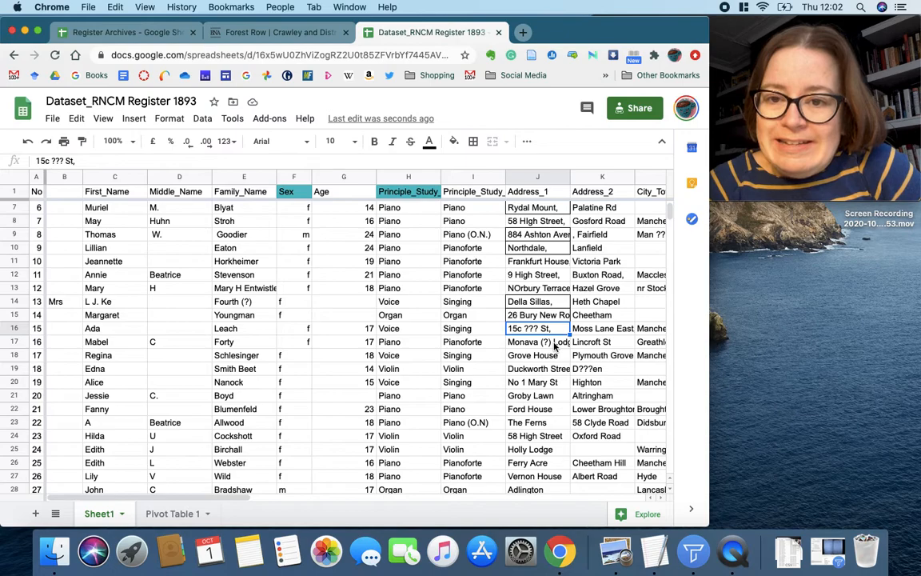
{"action": "scroll", "coordinate": [555, 345], "scroll_direction": "down", "scroll_amount": 5}
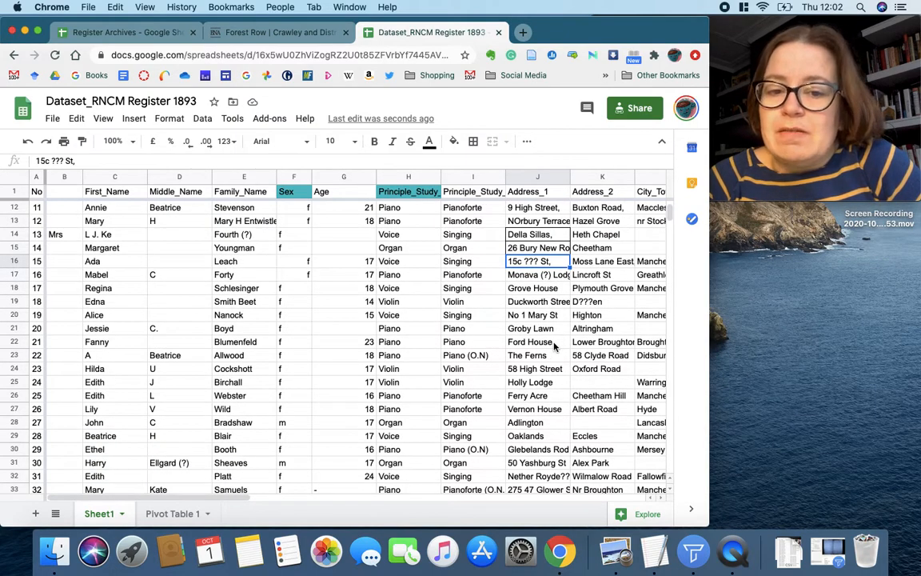
{"action": "scroll", "coordinate": [554, 346], "scroll_direction": "down", "scroll_amount": 2}
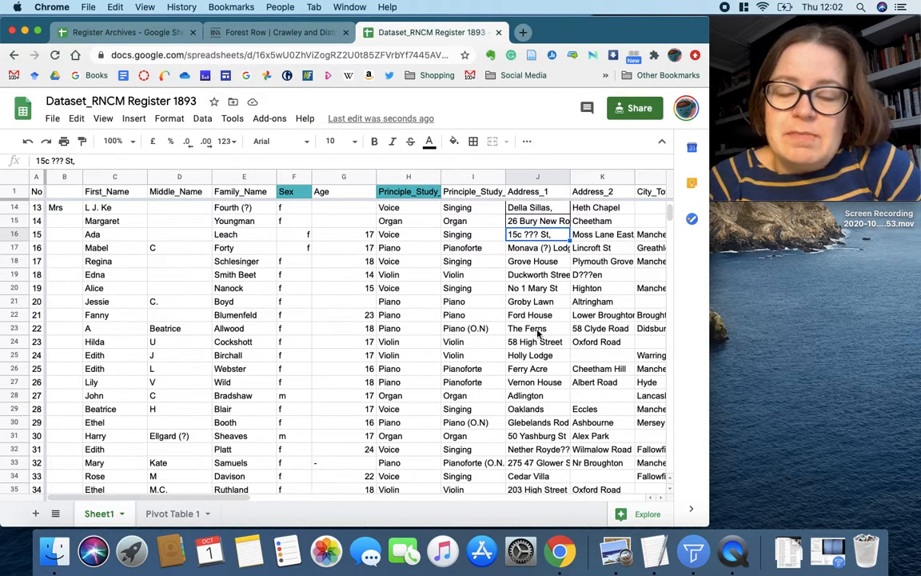
{"action": "scroll", "coordinate": [318, 438], "scroll_direction": "down", "scroll_amount": 1}
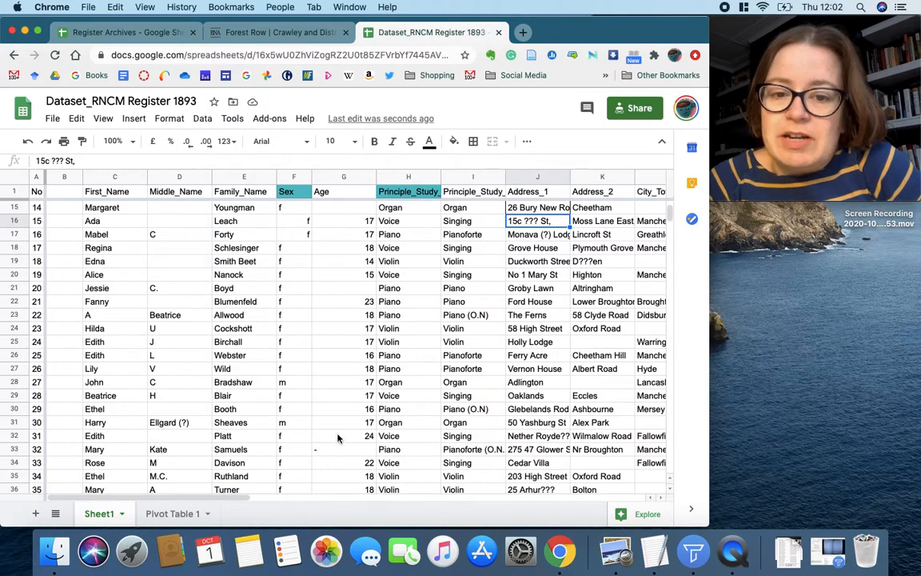
Select the Age values from row 41 up to row 2 and show their average as the selection summary.
{"action": "scroll", "coordinate": [337, 438], "scroll_direction": "down", "scroll_amount": 7}
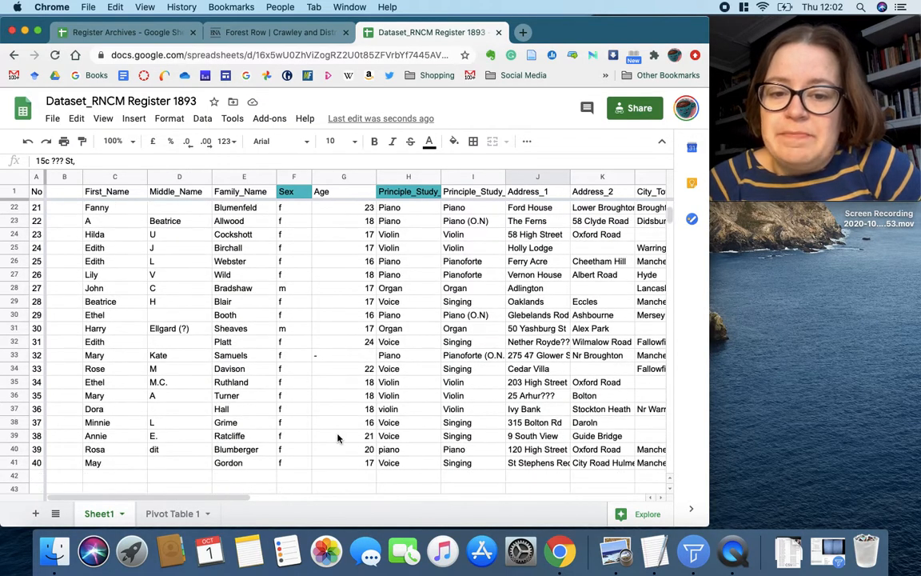
{"action": "left_click", "coordinate": [346, 463]}
{"action": "left_click_drag", "start_coordinate": [347, 463], "coordinate": [338, 204]}
{"action": "left_click", "coordinate": [575, 513]}
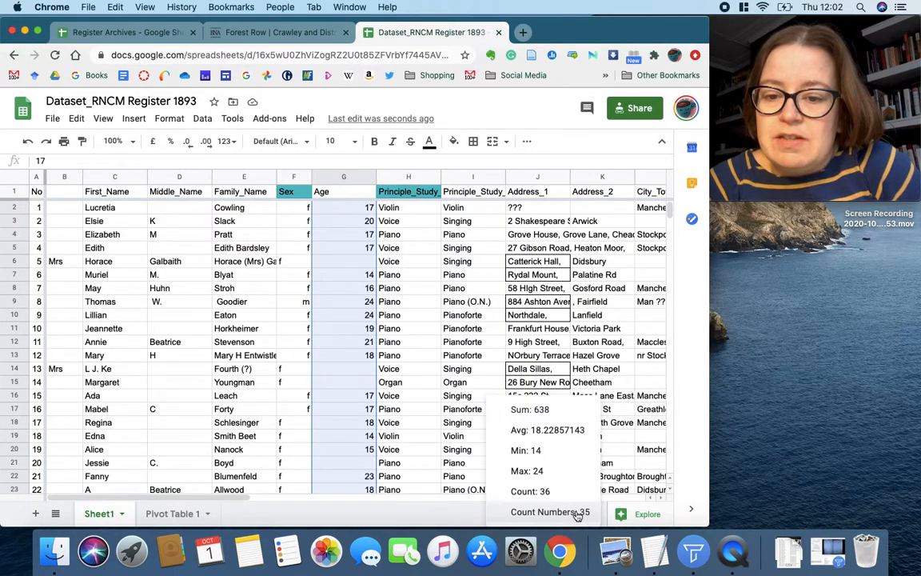
{"action": "left_click", "coordinate": [572, 430]}
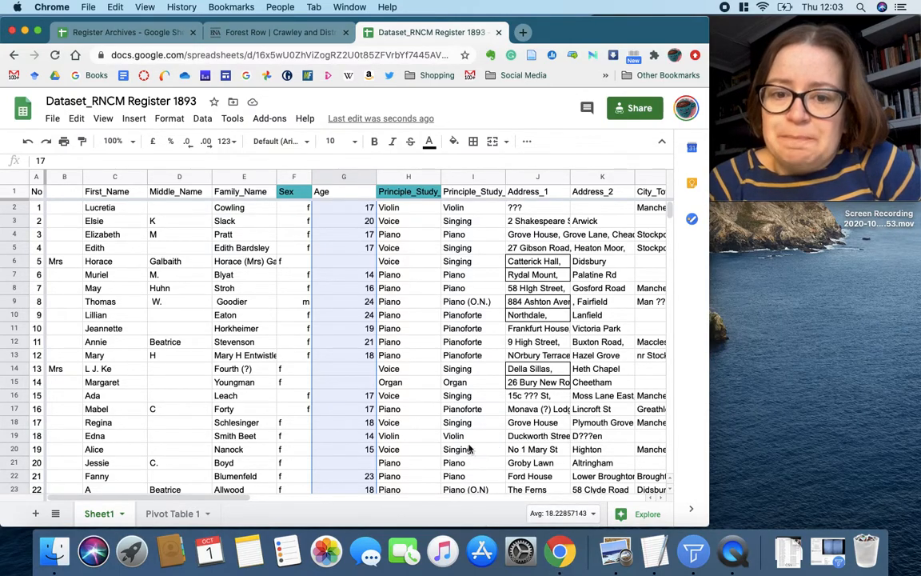
Examine the guardian, Date of Entry, Date of Withdrawal and No of Terms columns, and return to the student address columns.
{"action": "left_click", "coordinate": [460, 409]}
{"action": "scroll", "coordinate": [458, 411], "scroll_direction": "right", "scroll_amount": 10}
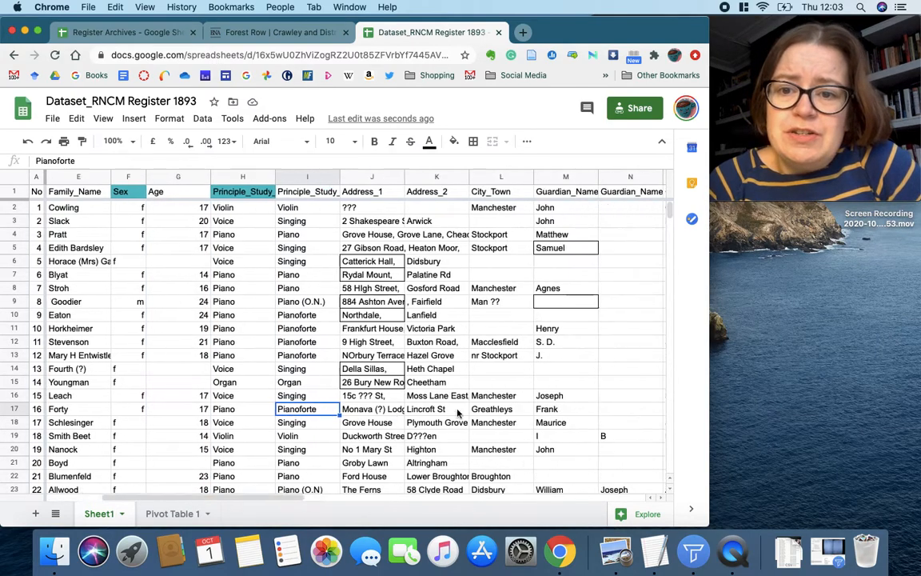
{"action": "scroll", "coordinate": [458, 411], "scroll_direction": "right", "scroll_amount": 1}
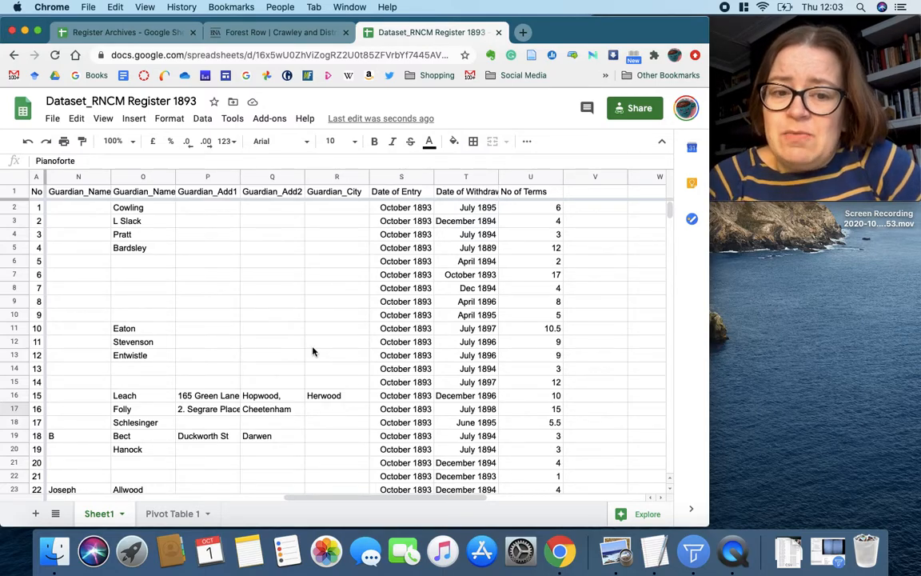
{"action": "scroll", "coordinate": [312, 351], "scroll_direction": "left", "scroll_amount": 3}
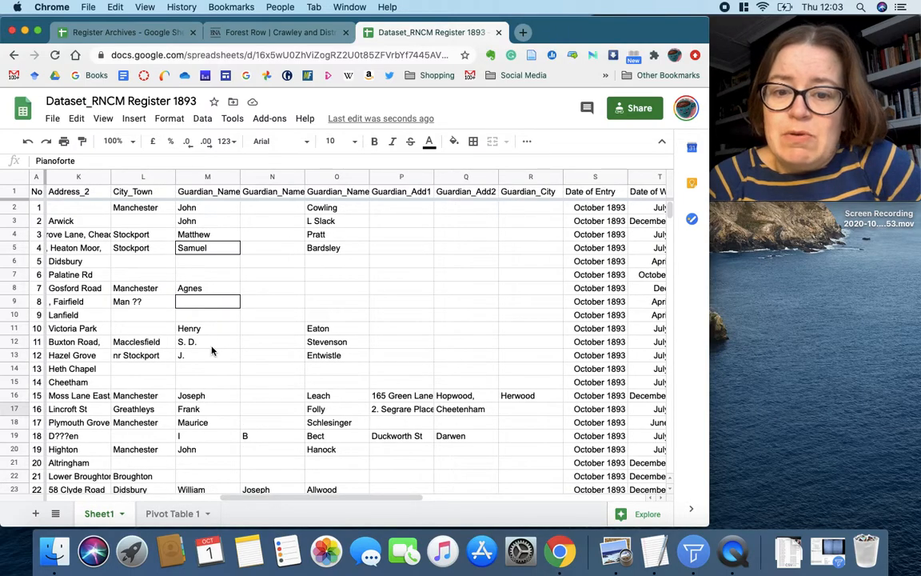
{"action": "scroll", "coordinate": [212, 350], "scroll_direction": "left", "scroll_amount": 3}
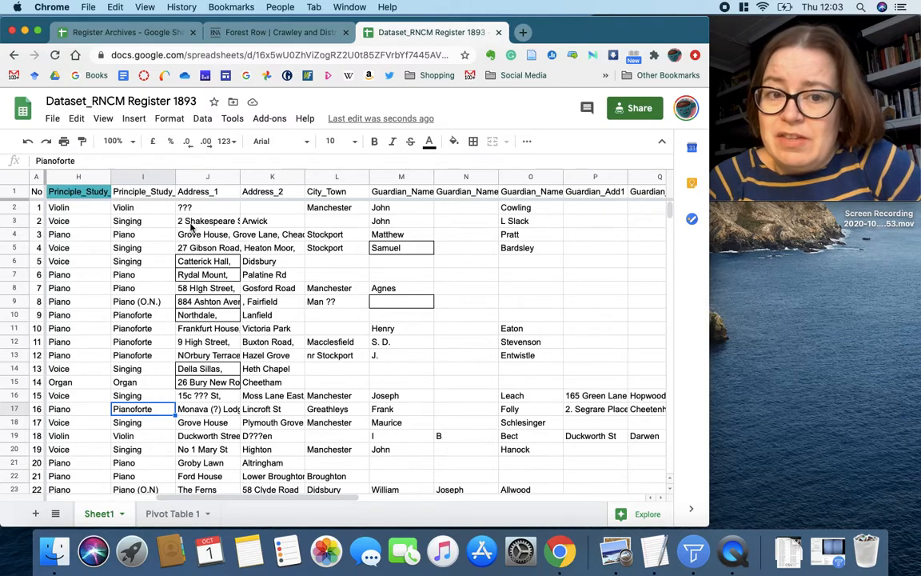
Examine the Address_1, Address_2 and City_Town columns from the first student record down to the last rows.
{"action": "scroll", "coordinate": [216, 411], "scroll_direction": "down", "scroll_amount": 2}
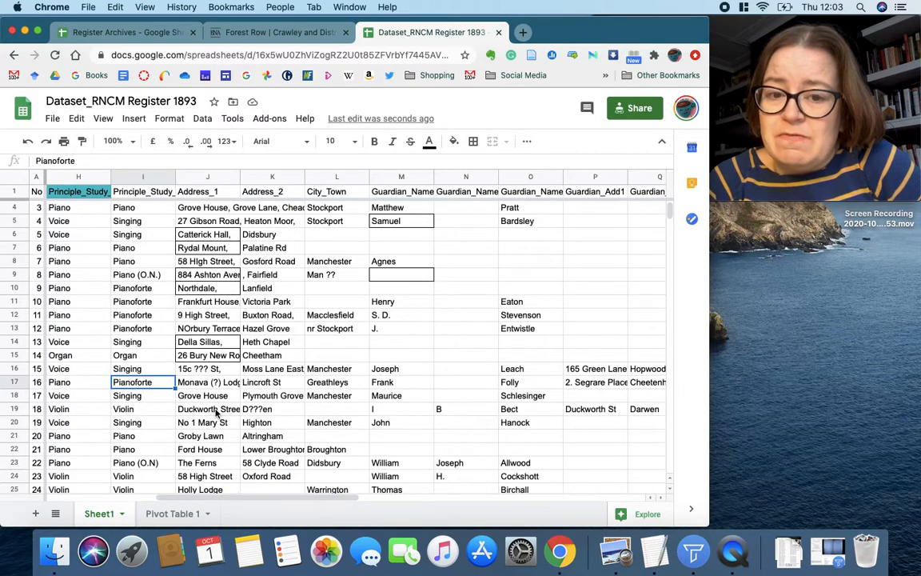
{"action": "scroll", "coordinate": [214, 411], "scroll_direction": "up", "scroll_amount": 2}
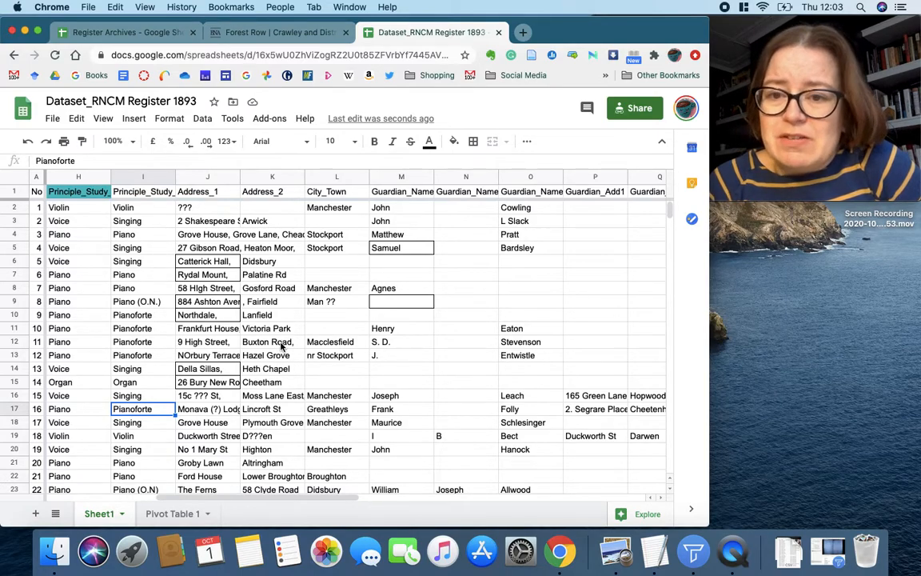
{"action": "scroll", "coordinate": [289, 416], "scroll_direction": "down", "scroll_amount": 2}
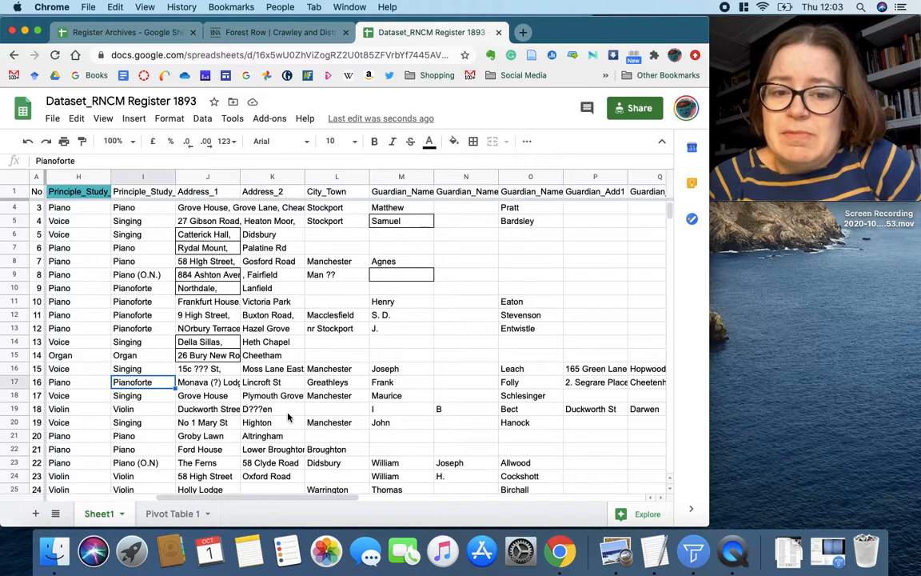
{"action": "scroll", "coordinate": [289, 416], "scroll_direction": "down", "scroll_amount": 5}
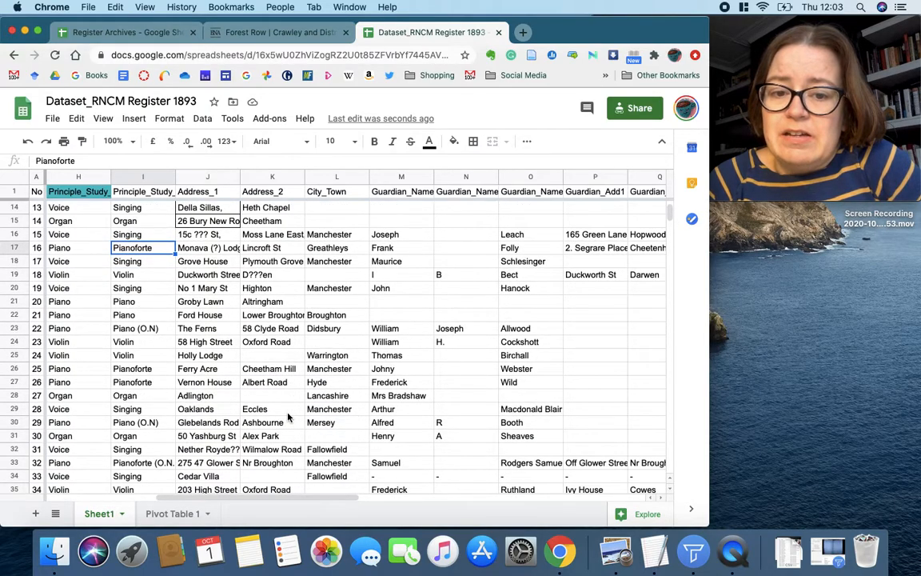
{"action": "scroll", "coordinate": [288, 416], "scroll_direction": "down", "scroll_amount": 4}
{"action": "scroll", "coordinate": [288, 417], "scroll_direction": "up", "scroll_amount": 1}
Review the name, Sex, Age and study type columns alongside the addresses for rows 15 to 41.
{"action": "scroll", "coordinate": [289, 416], "scroll_direction": "left", "scroll_amount": 5}
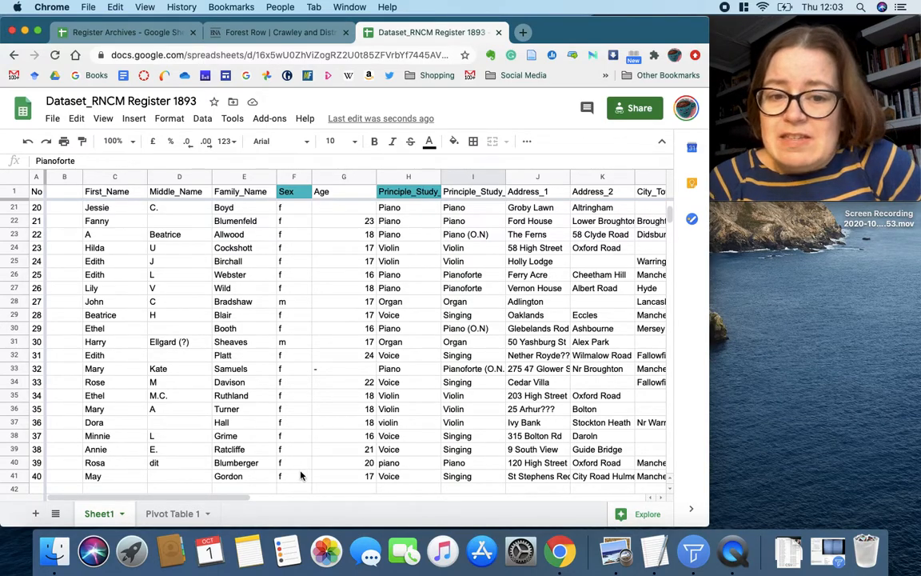
{"action": "scroll", "coordinate": [302, 476], "scroll_direction": "up", "scroll_amount": 4}
{"action": "scroll", "coordinate": [301, 476], "scroll_direction": "down", "scroll_amount": 4}
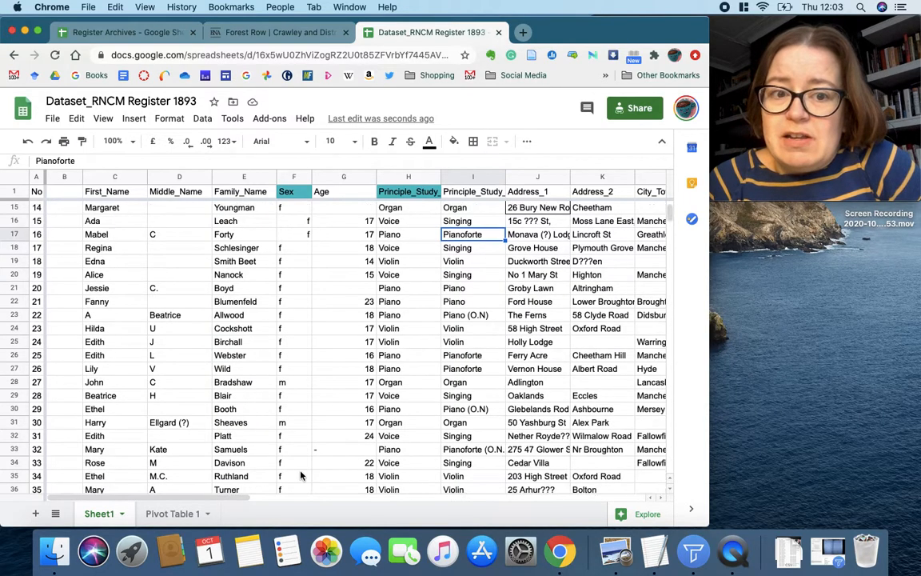
{"action": "scroll", "coordinate": [528, 371], "scroll_direction": "right", "scroll_amount": 3}
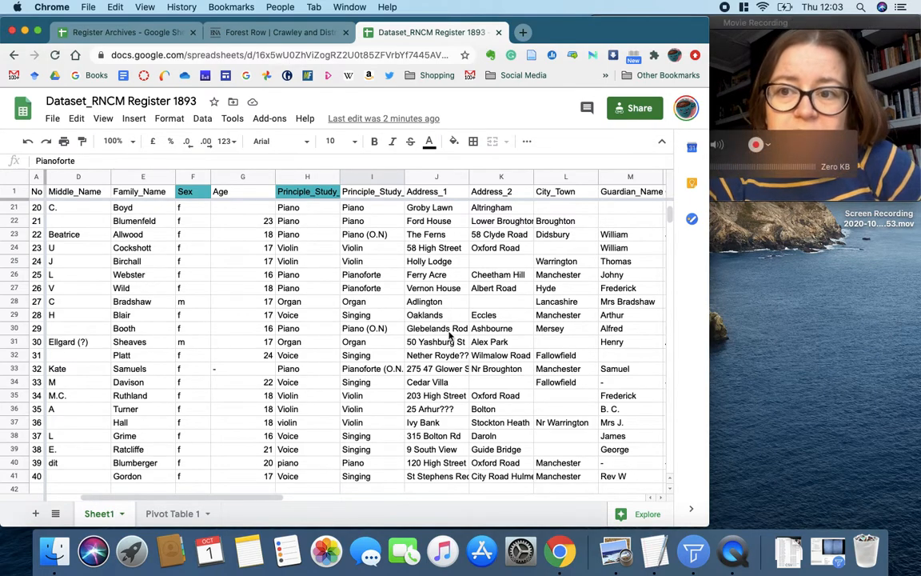
{"action": "left_click", "coordinate": [788, 173]}
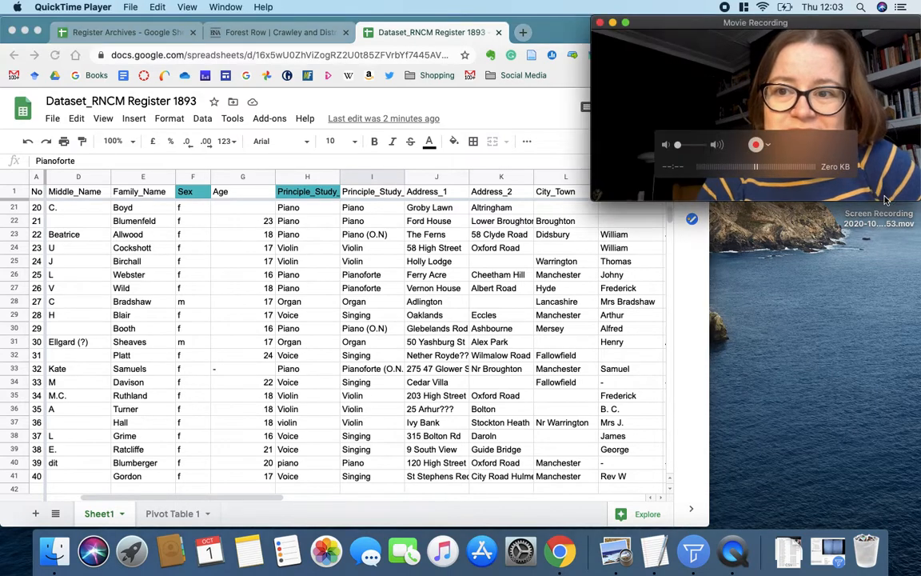